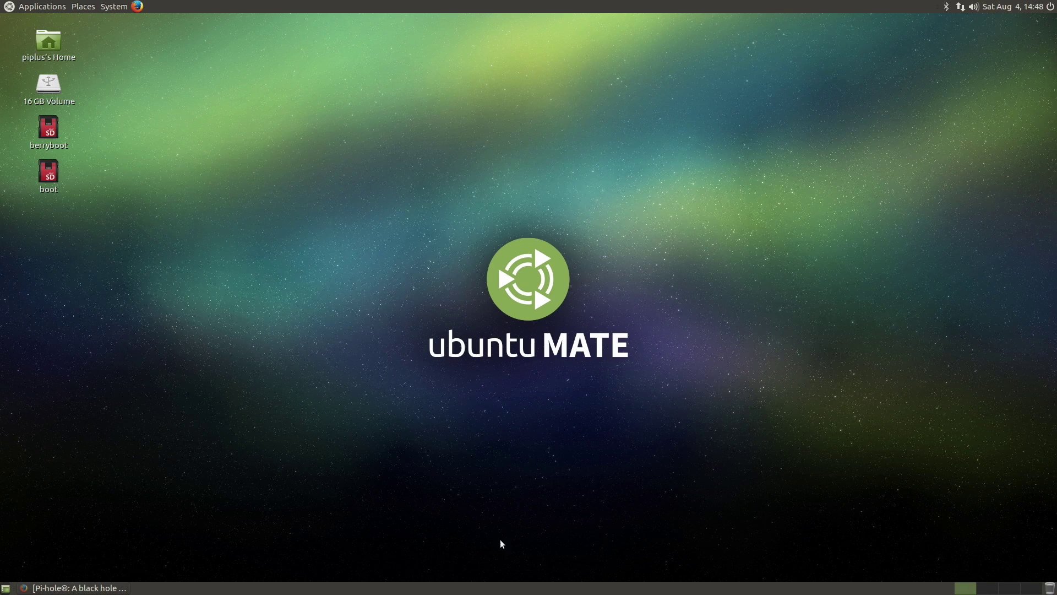
Restore the minimized Firefox window showing the Pi-hole website
click(75, 587)
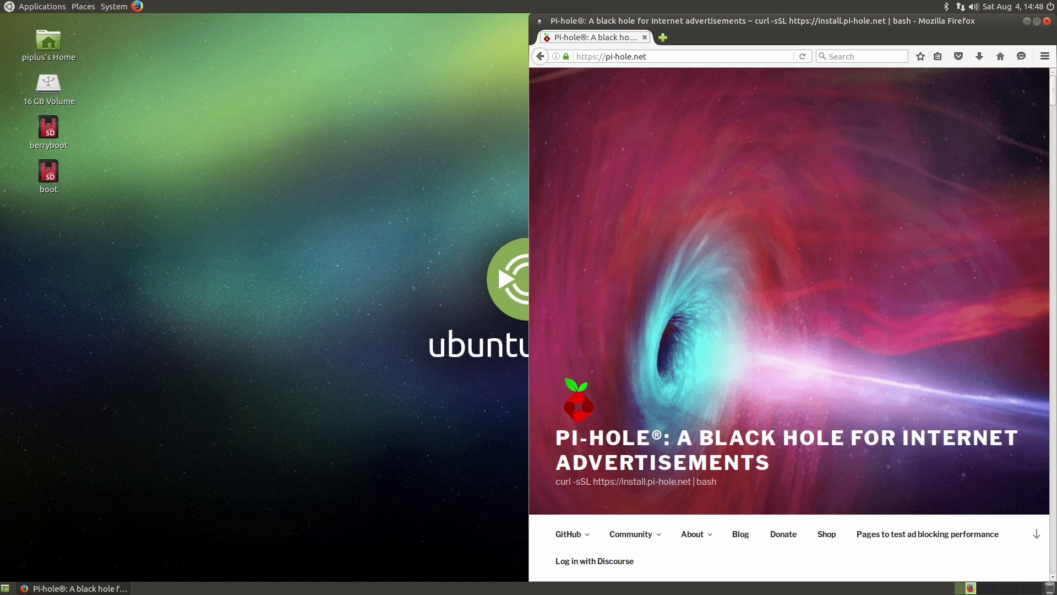
Maximize Firefox, scroll down the Pi-hole homepage, and open the Applications menu
click(1037, 20)
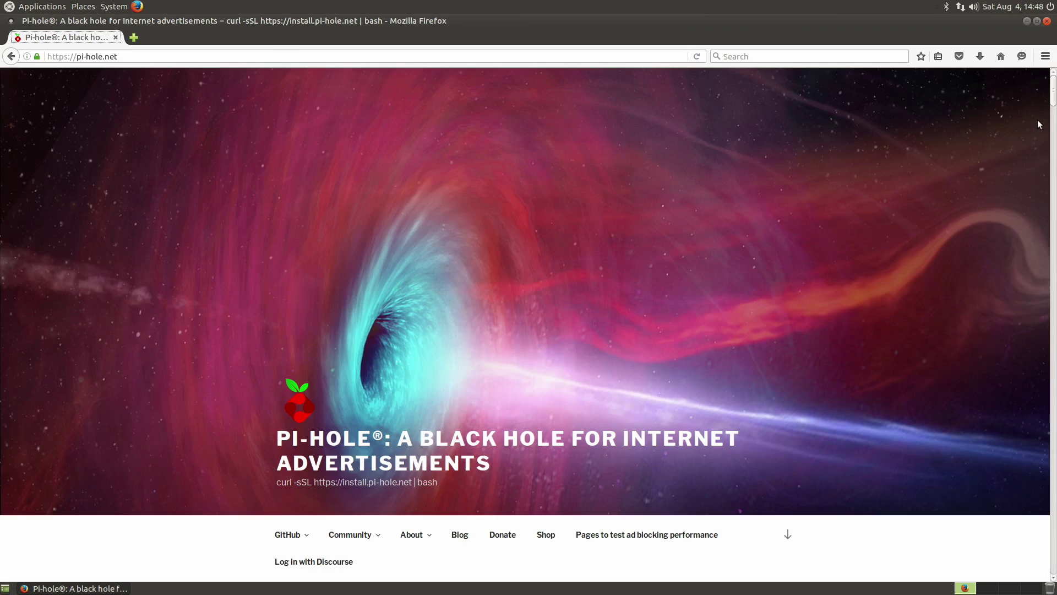
scroll(1055, 99, down, 3)
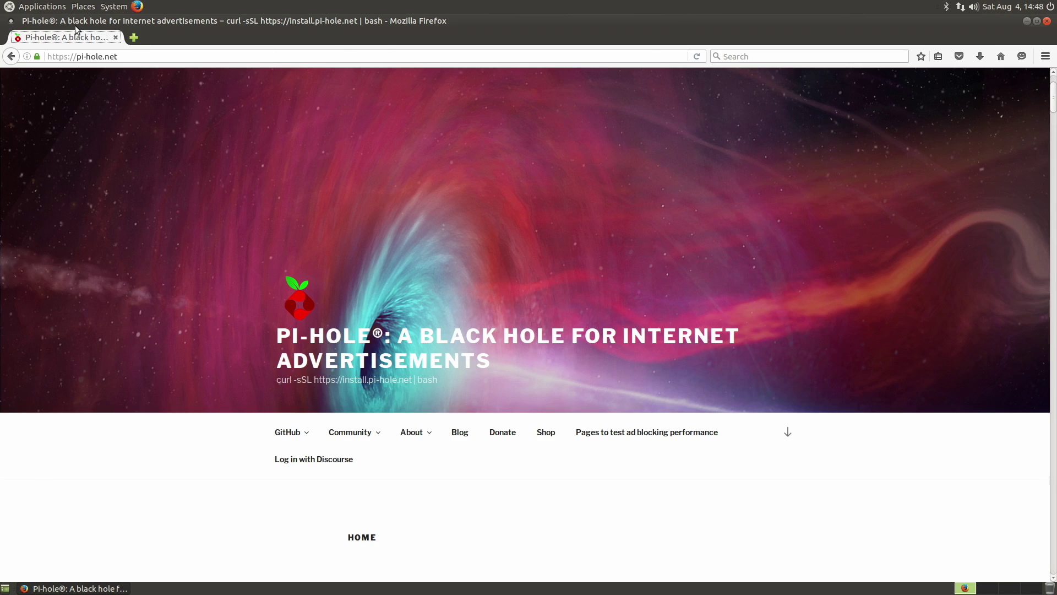
click(30, 7)
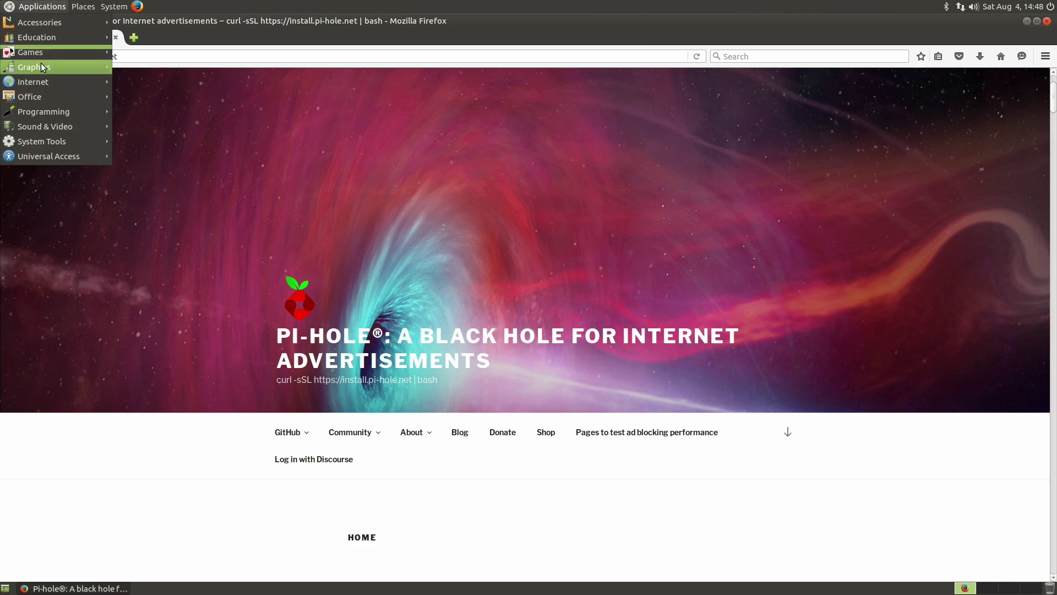
mouse_move(61, 145)
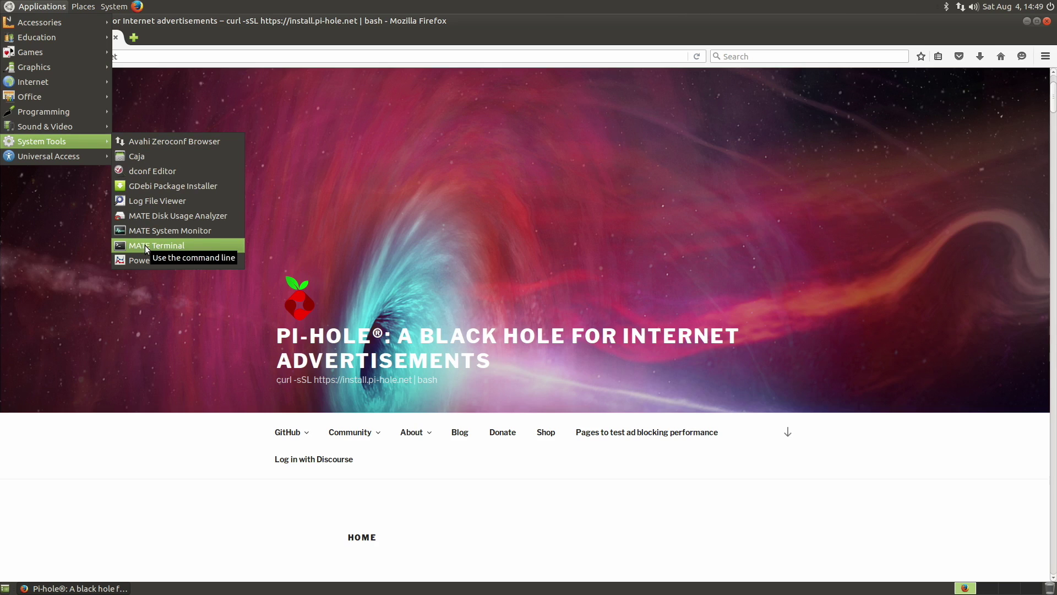
click(144, 246)
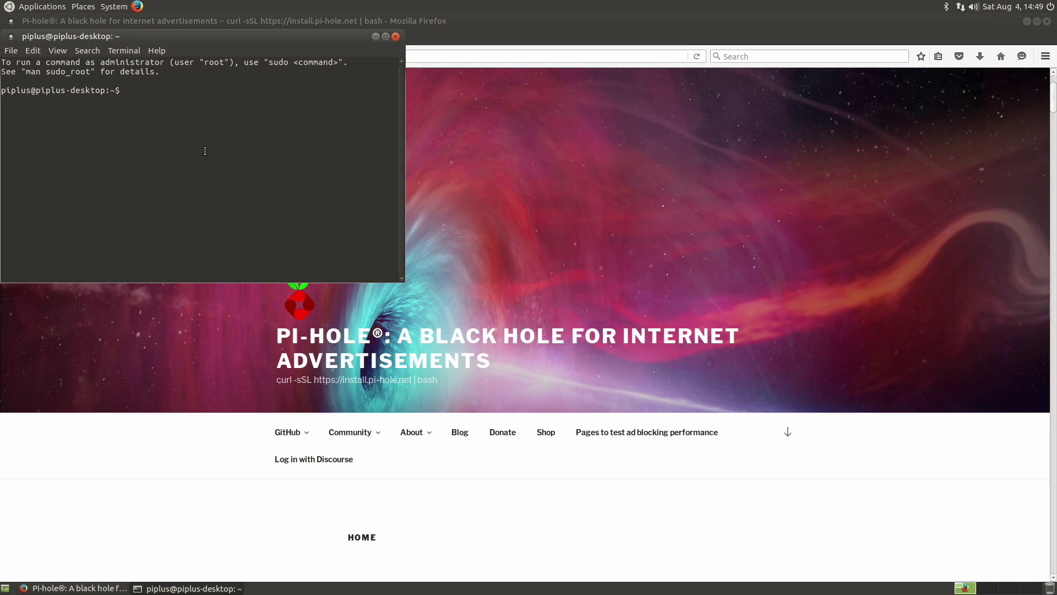
text(curl -sSL https://install.pi-hole.net)
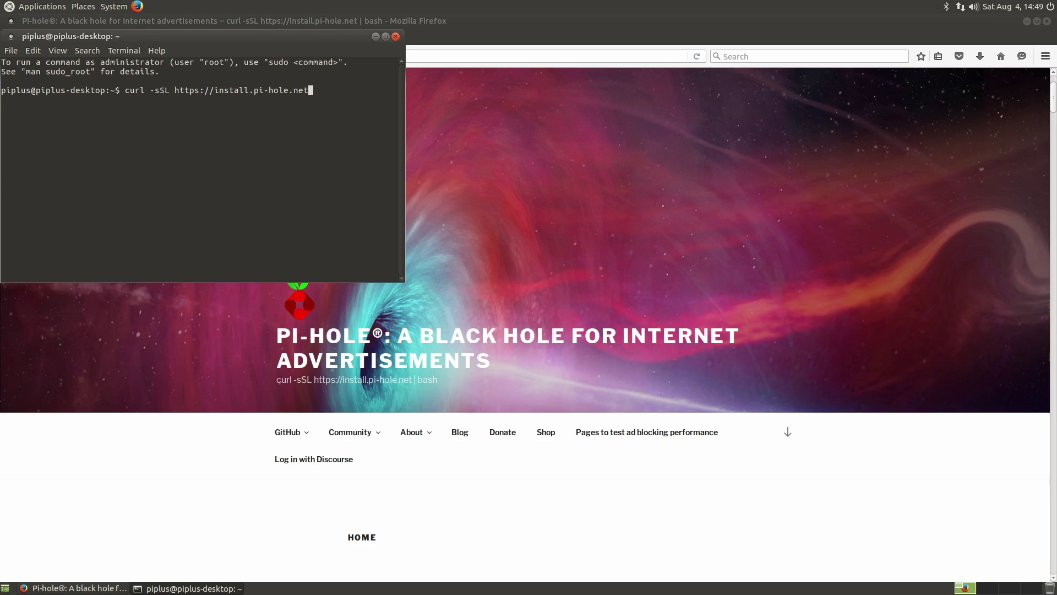
text(|bash)
key(Return)
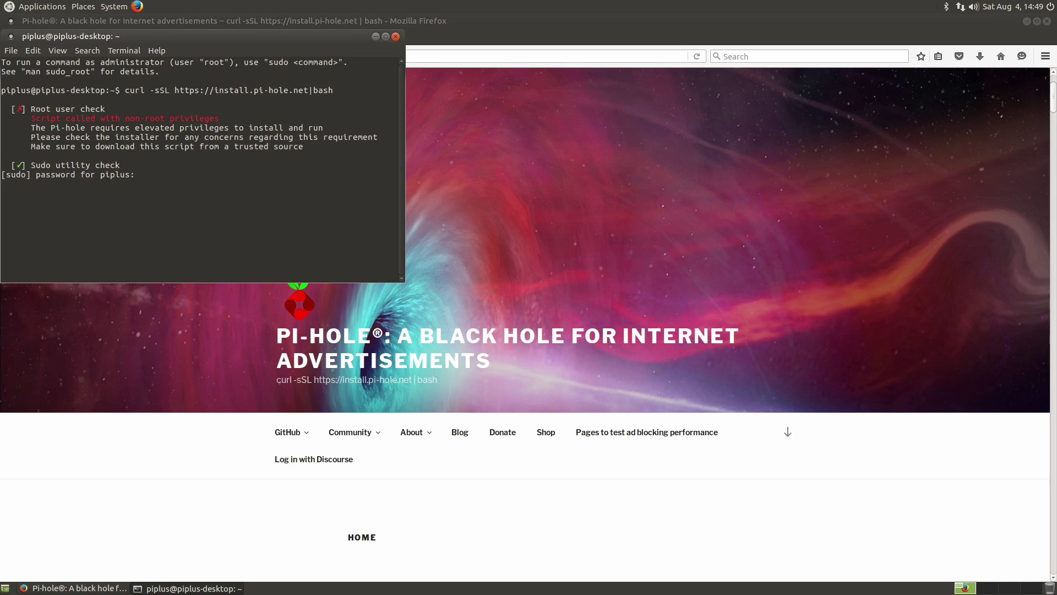
key(Return)
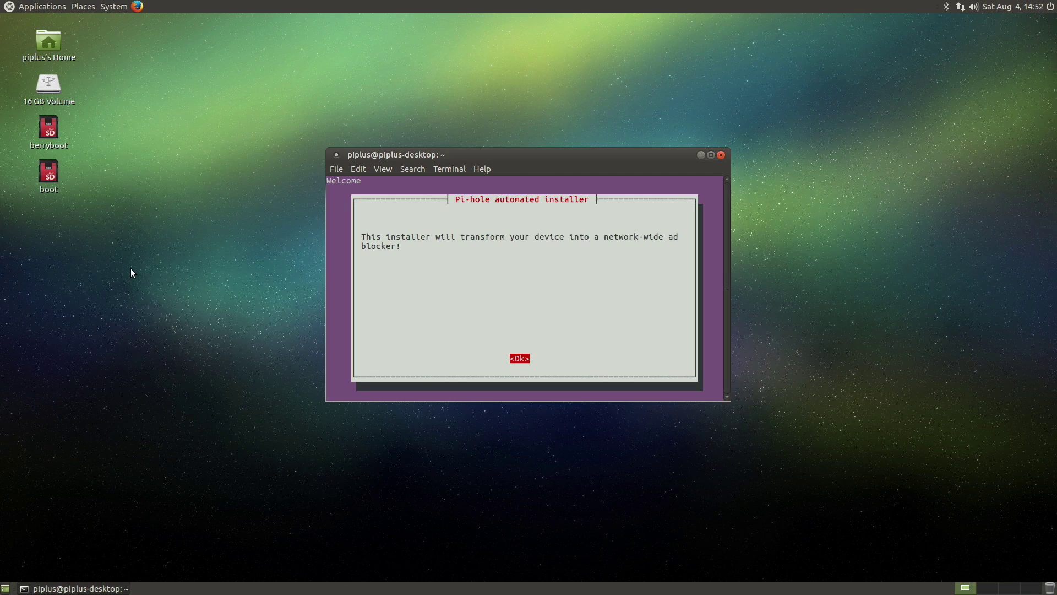
Get past the installer's welcome and donation notices
key(Return)
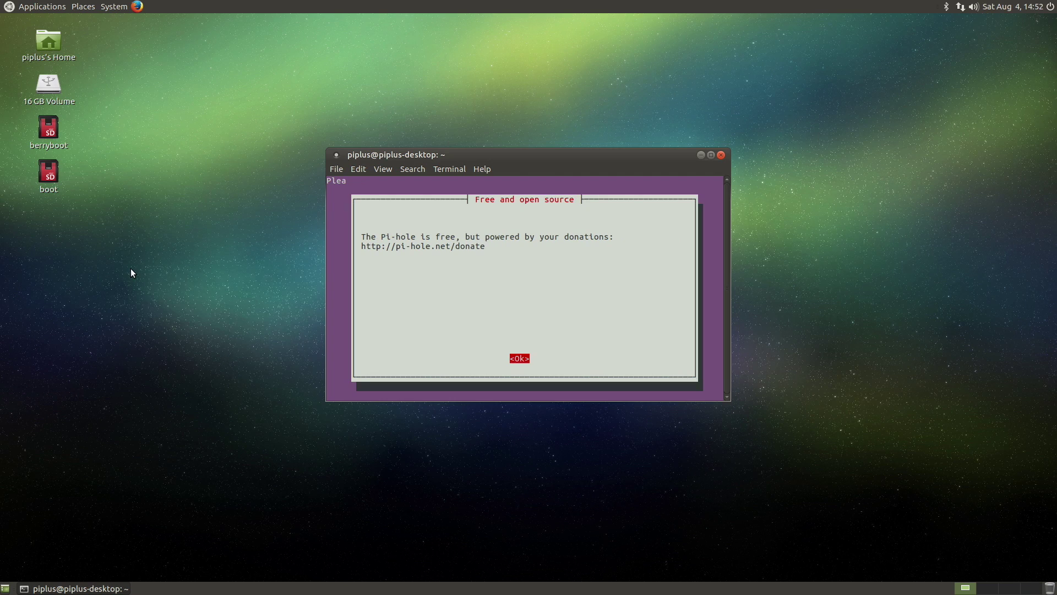
key(Return)
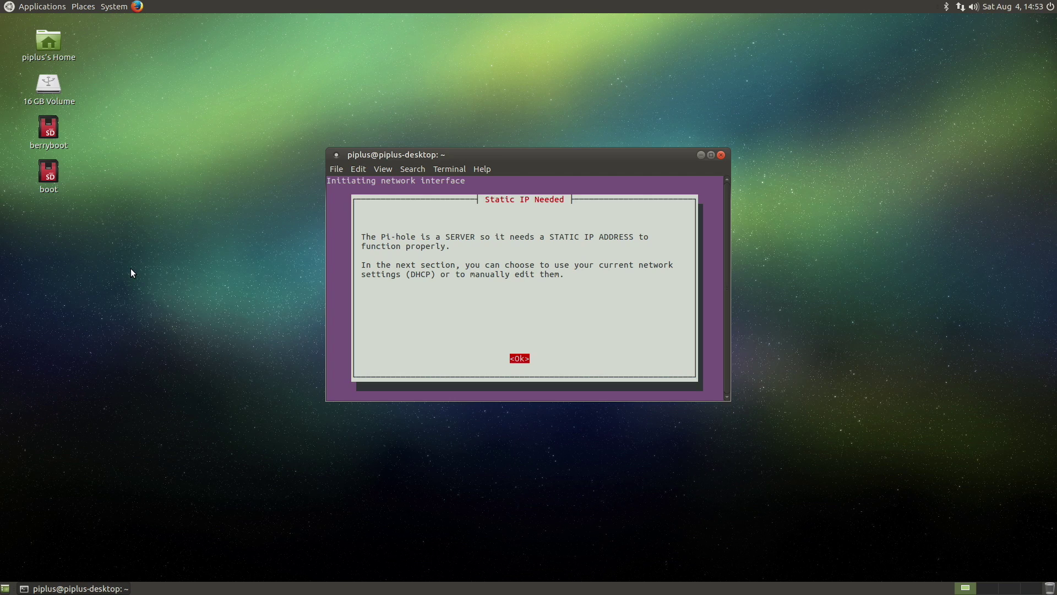
Acknowledge the static IP notice and choose eth0 as the network interface
key(Return)
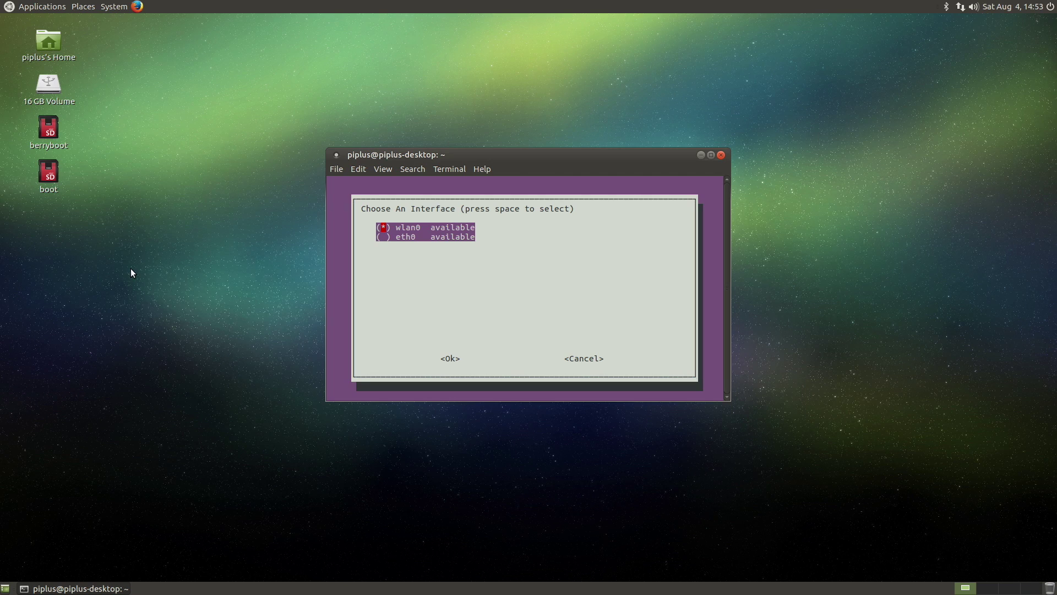
key(Down)
key(Return)
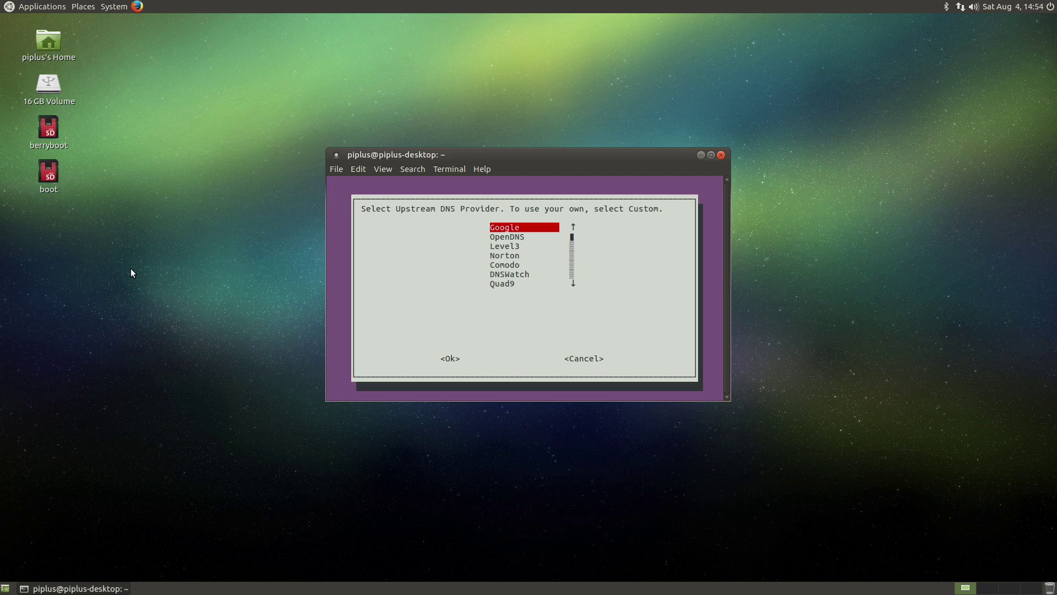
Use Google as upstream DNS, block ads over IPv4 and IPv6, and keep current network settings
key(Return)
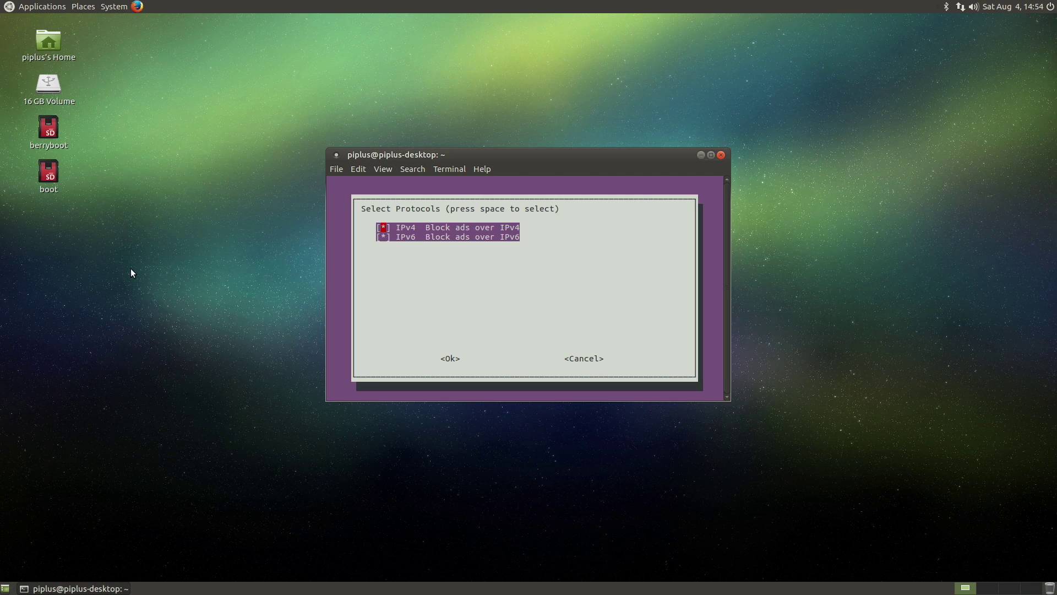
key(Down)
key(Return)
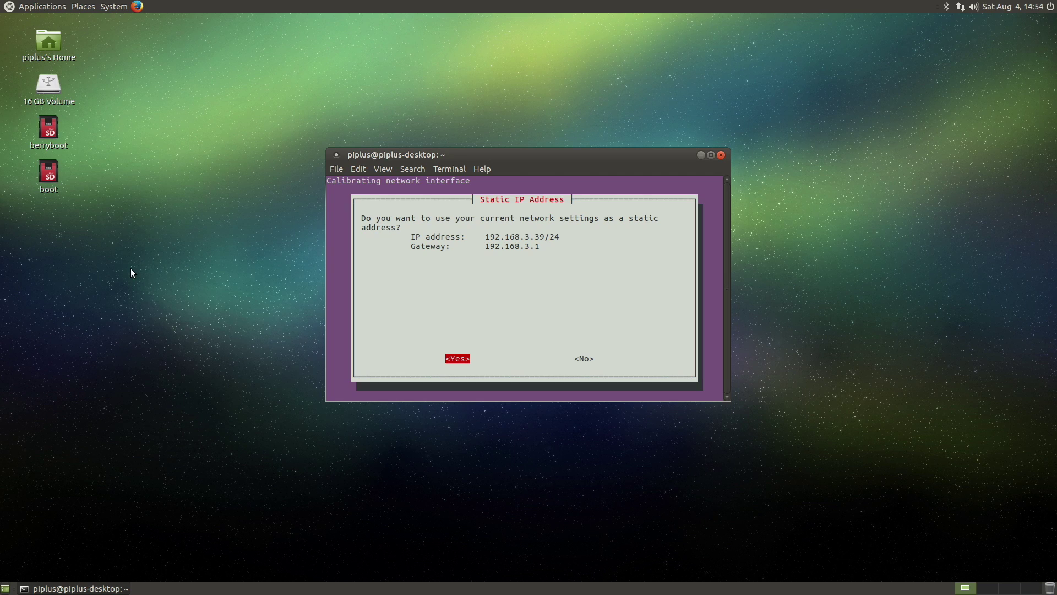
key(Return)
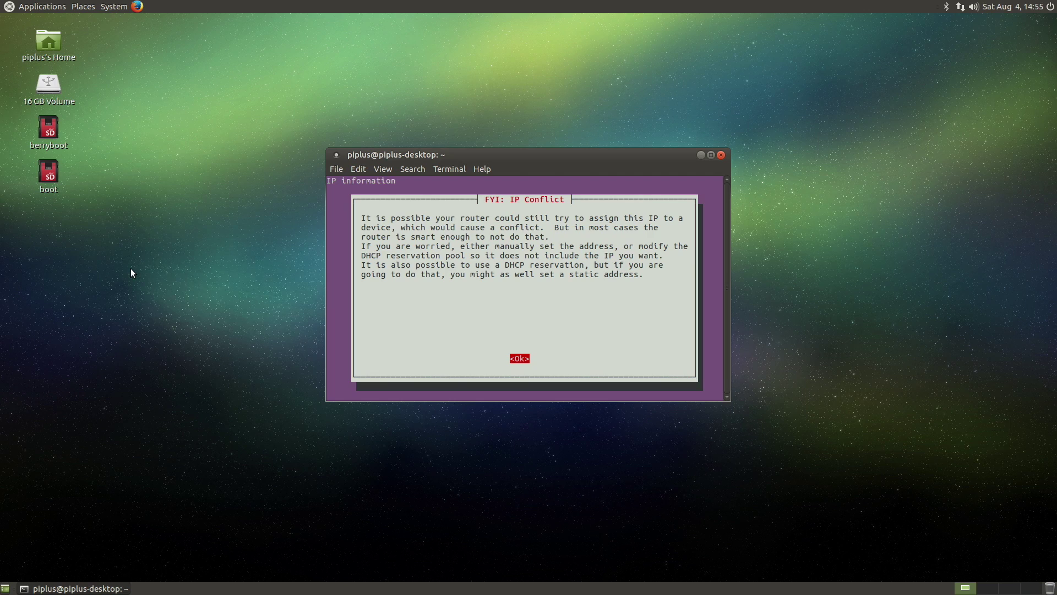
Dismiss the IP conflict notice and keep the web admin interface enabled
key(Return)
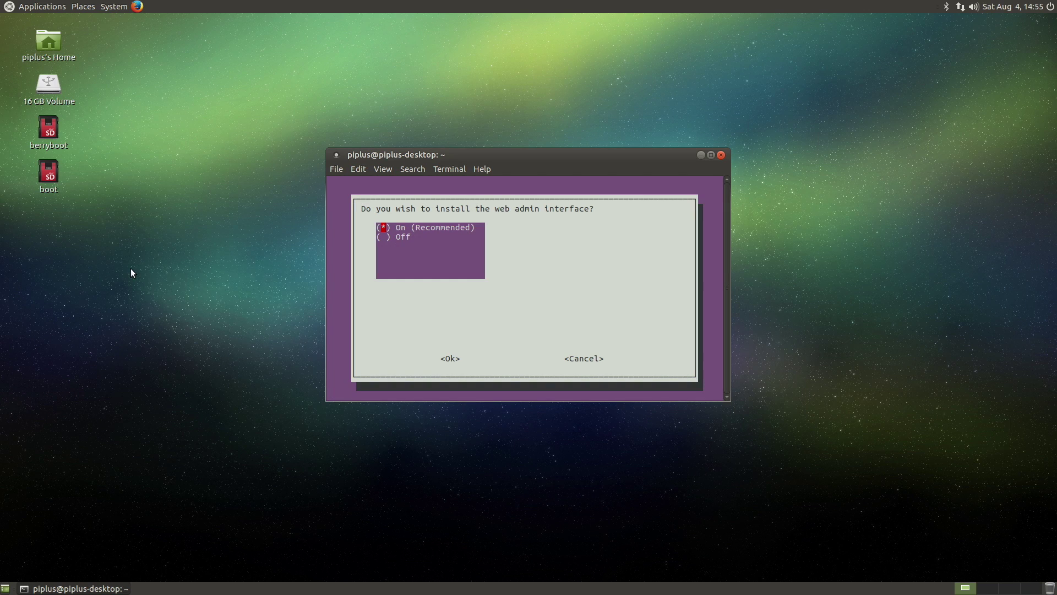
key(Return)
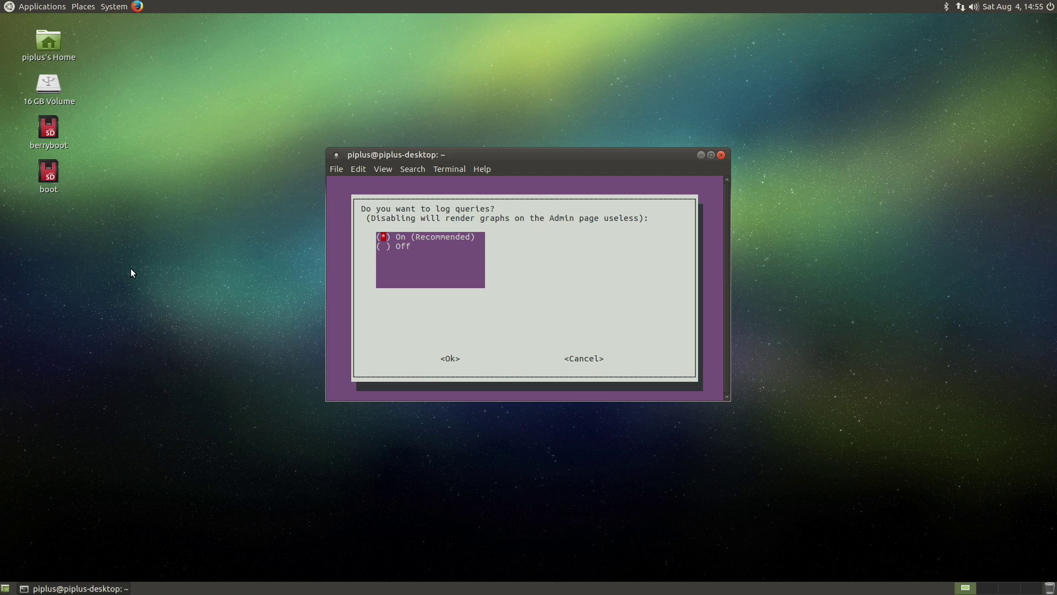
Keep query logging on and let the Pi-hole packages install to completion
key(Return)
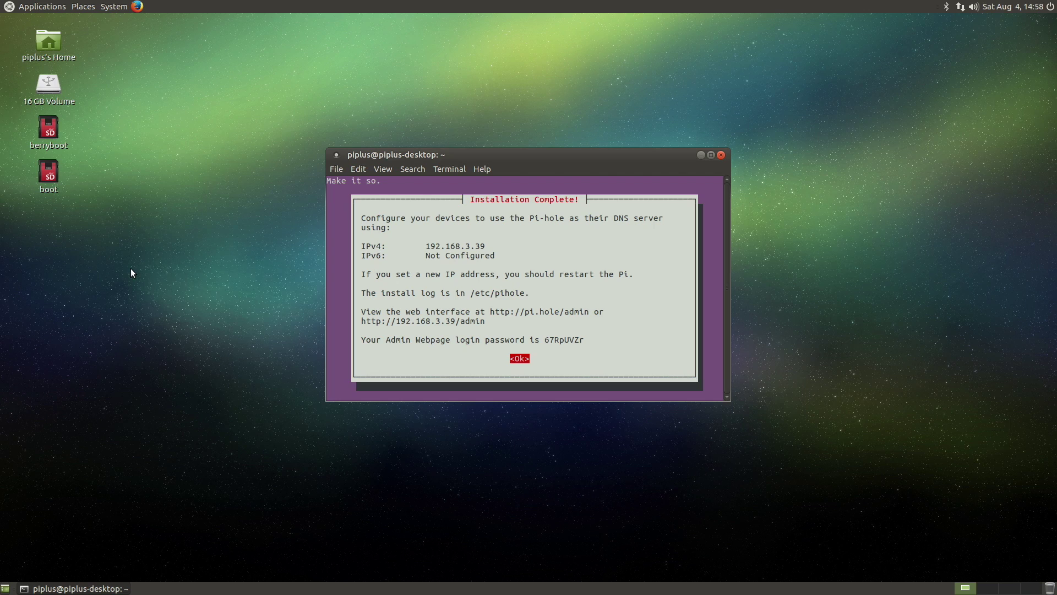
Open the Pi-hole login page in Firefox and arrange the windows so the install summary is visible
click(137, 7)
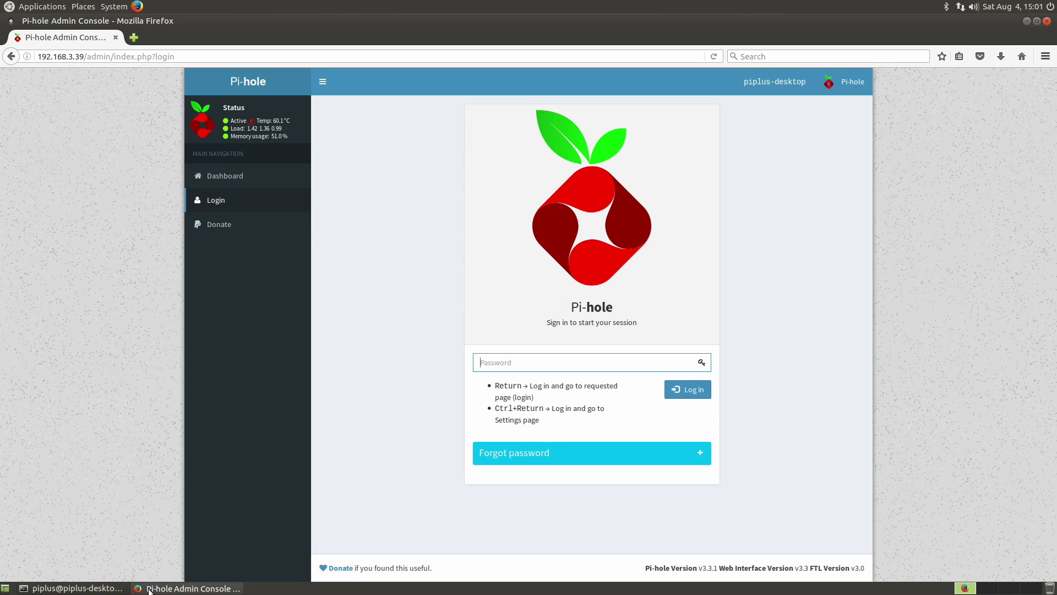
click(150, 589)
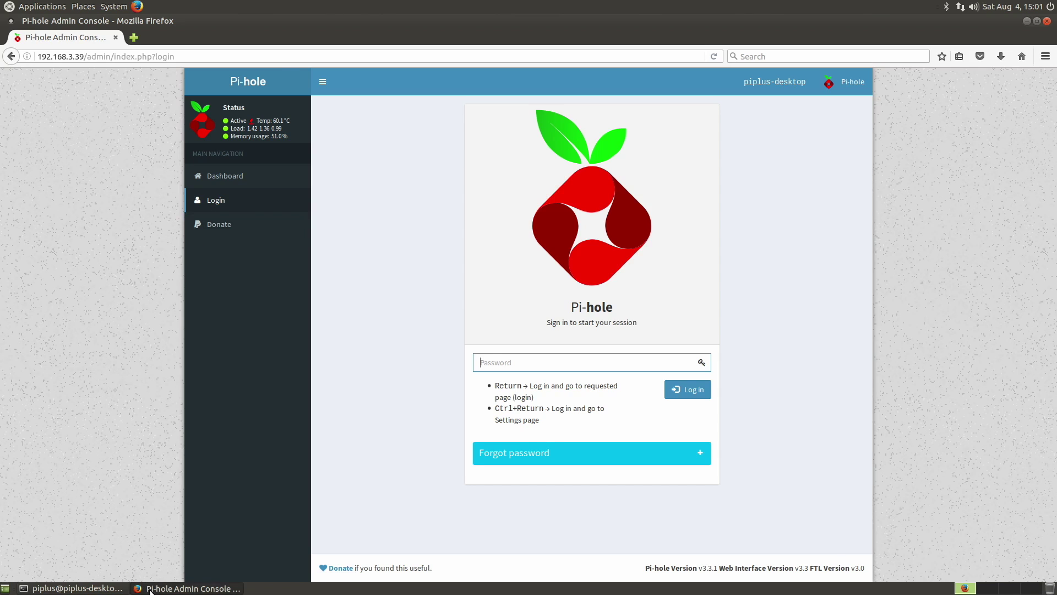
click(150, 589)
double_click(416, 21)
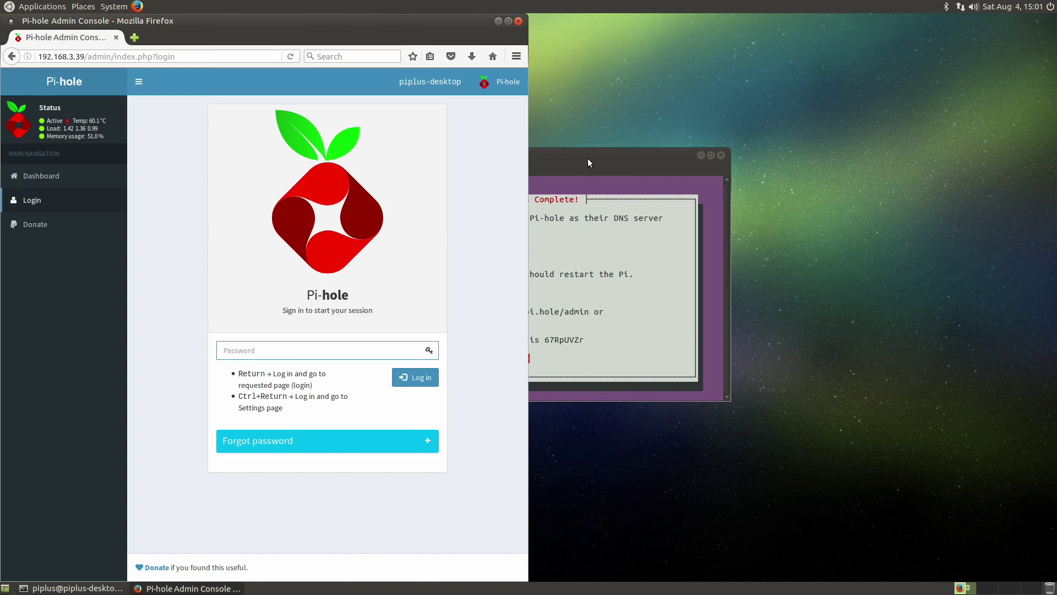
drag(587, 158, 893, 146)
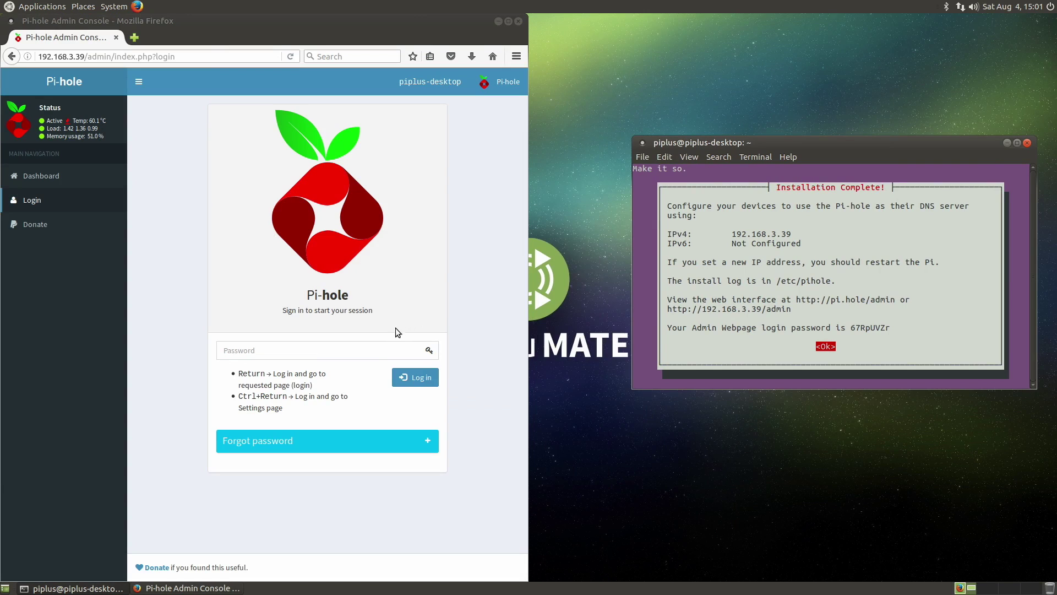
Sign in to the Pi-hole Admin Console with the installer's admin password
click(376, 350)
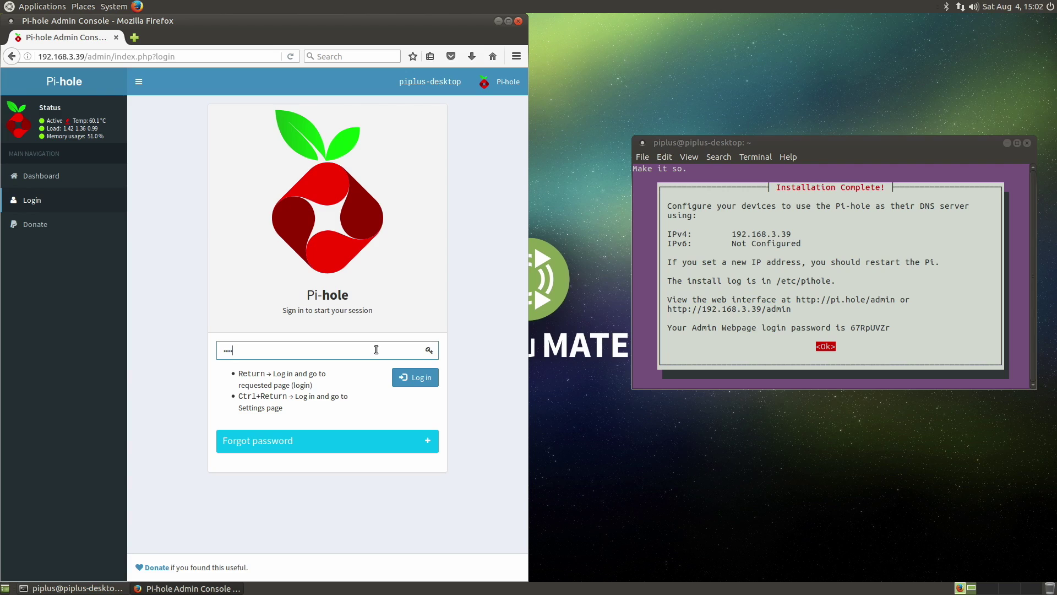
key(Return)
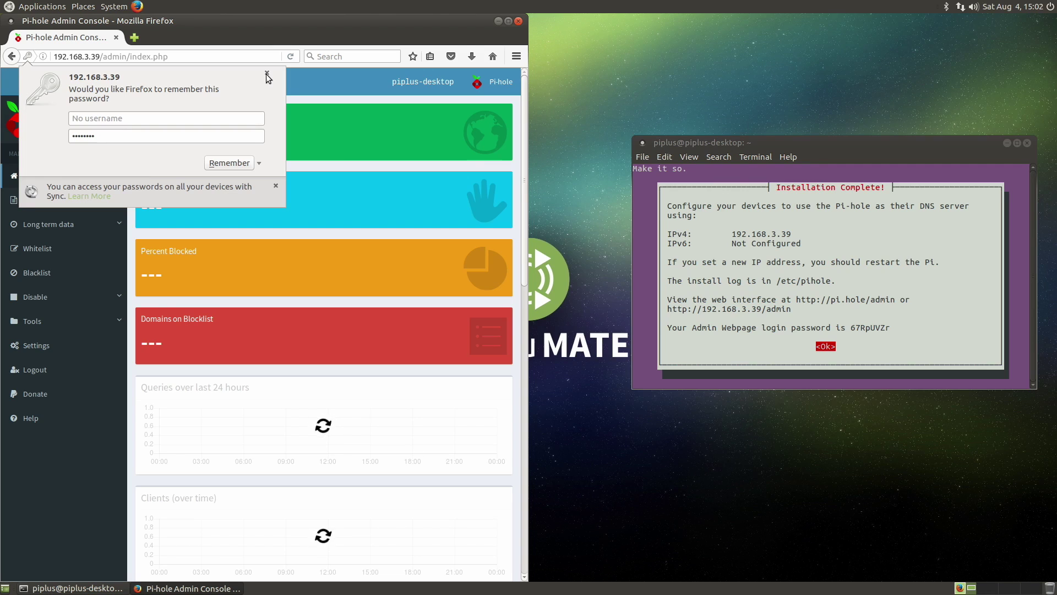
Decline saving the password, maximize Firefox, and expand the Disable blocking options
click(266, 73)
click(508, 21)
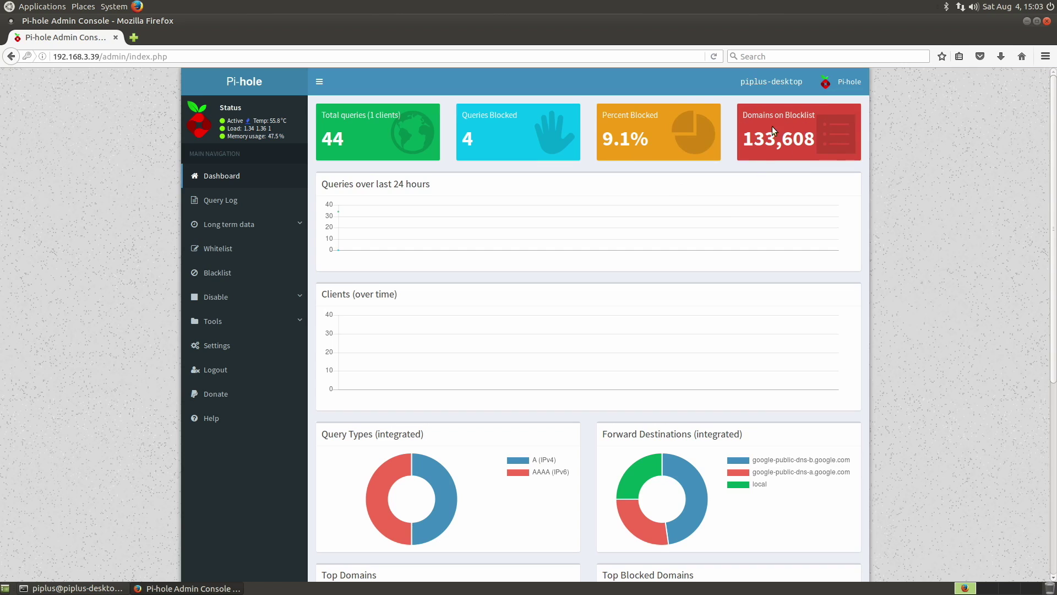
click(261, 307)
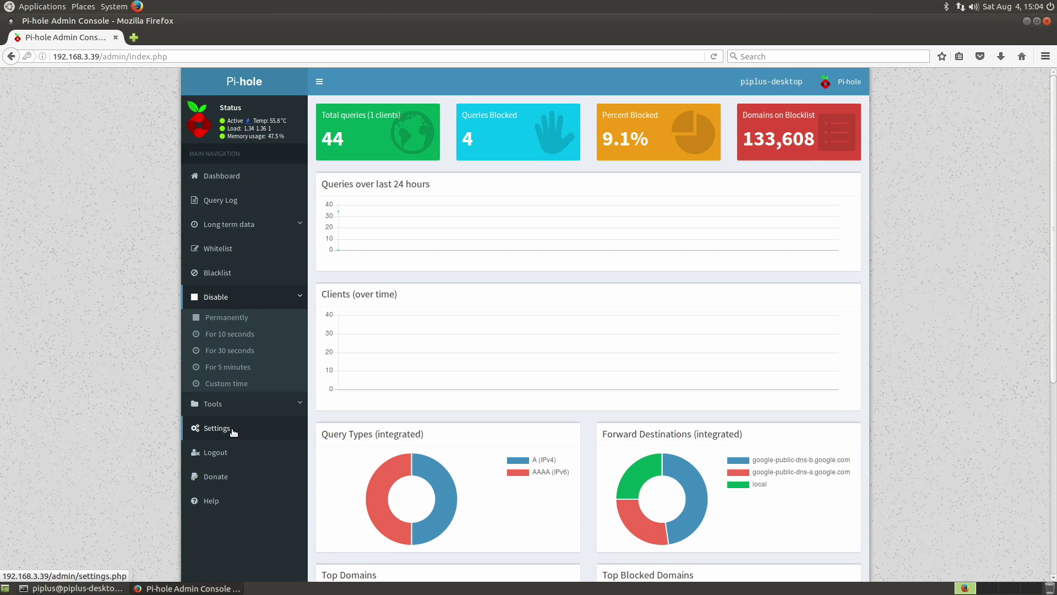
Open Tools > Update Lists, then the Pi-hole Settings page
click(238, 405)
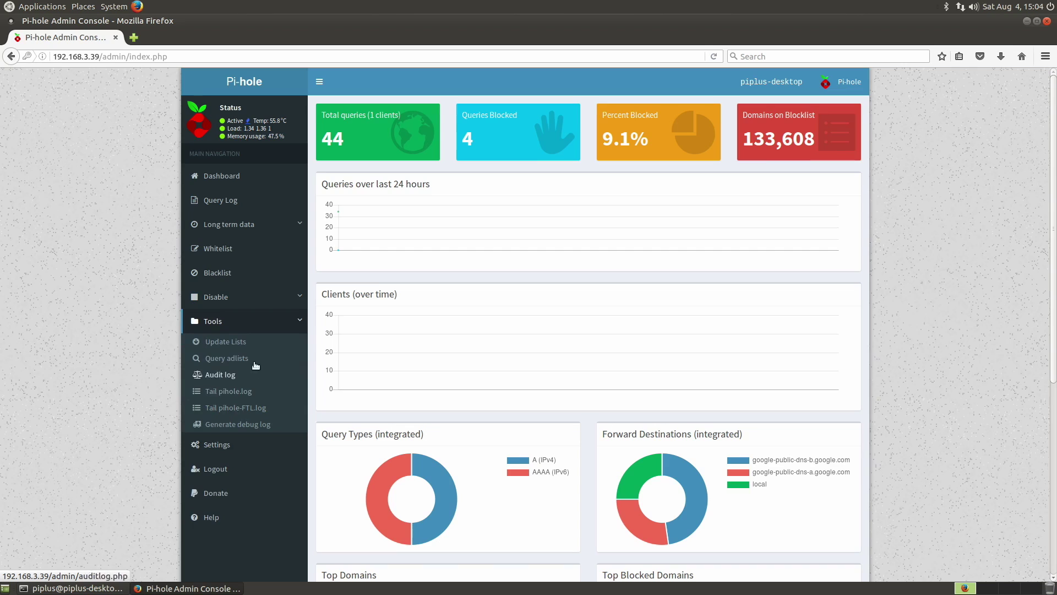
click(261, 345)
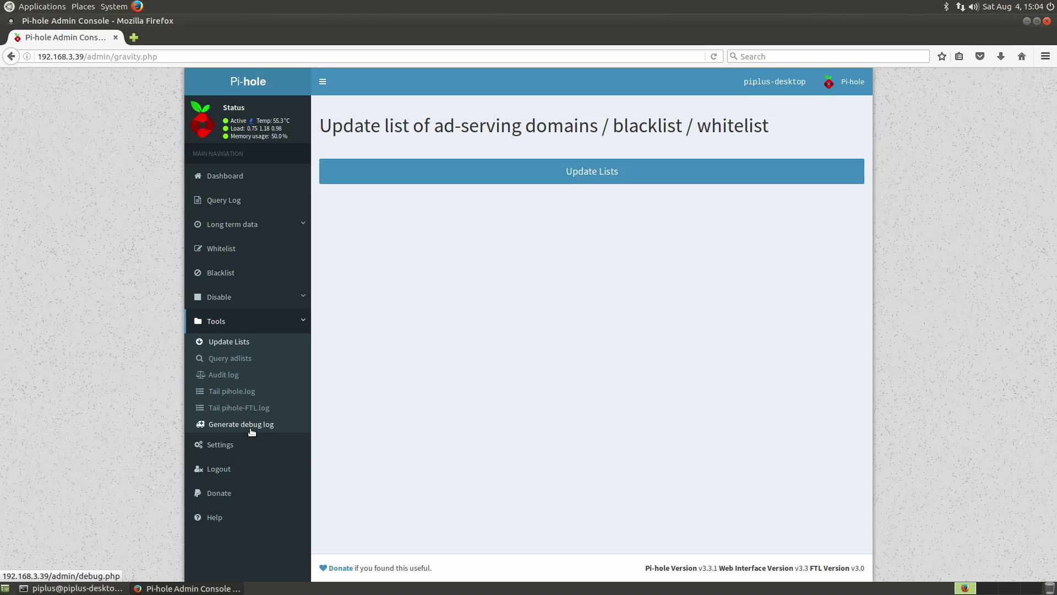
click(242, 446)
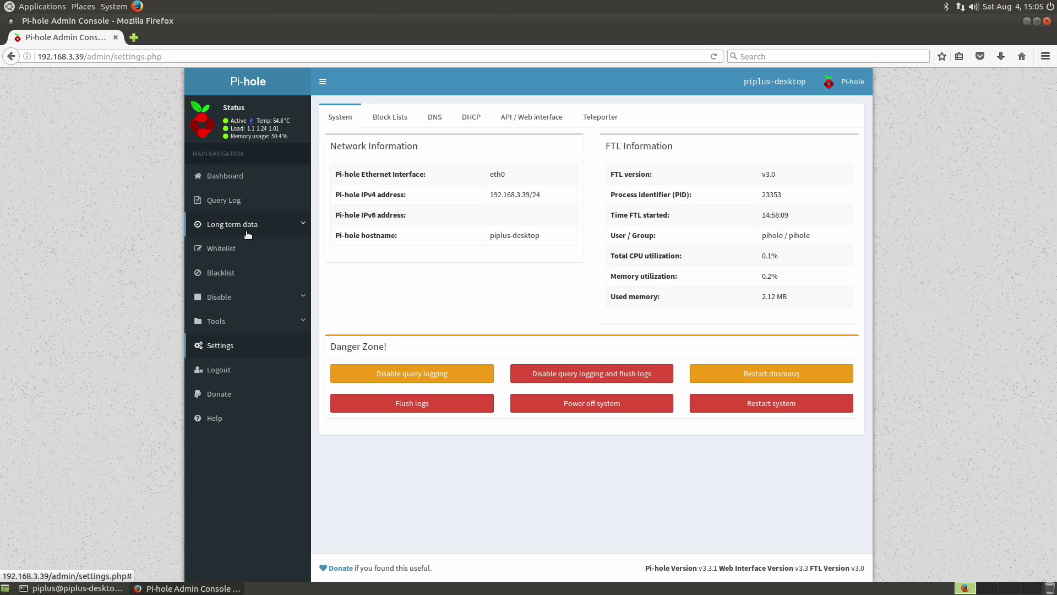
Open a new Firefox tab beside the Pi-hole Admin Console
click(137, 39)
Search Google for 'pihole test' and open pi-hole.net's Pages To Test Ad-blocking Performance
text(pi)
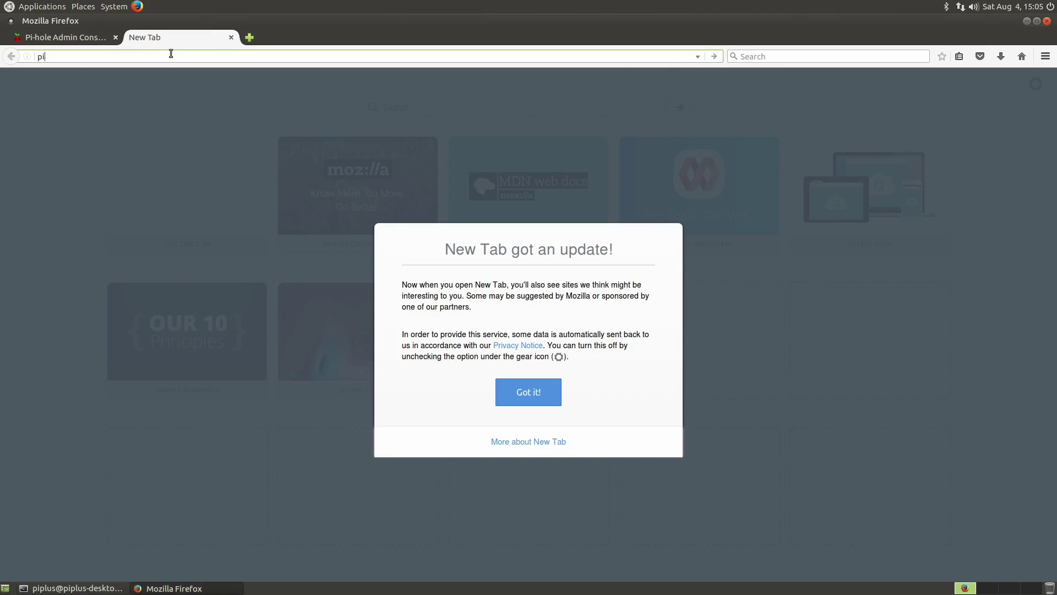
text(hole)
key(BackSpace)
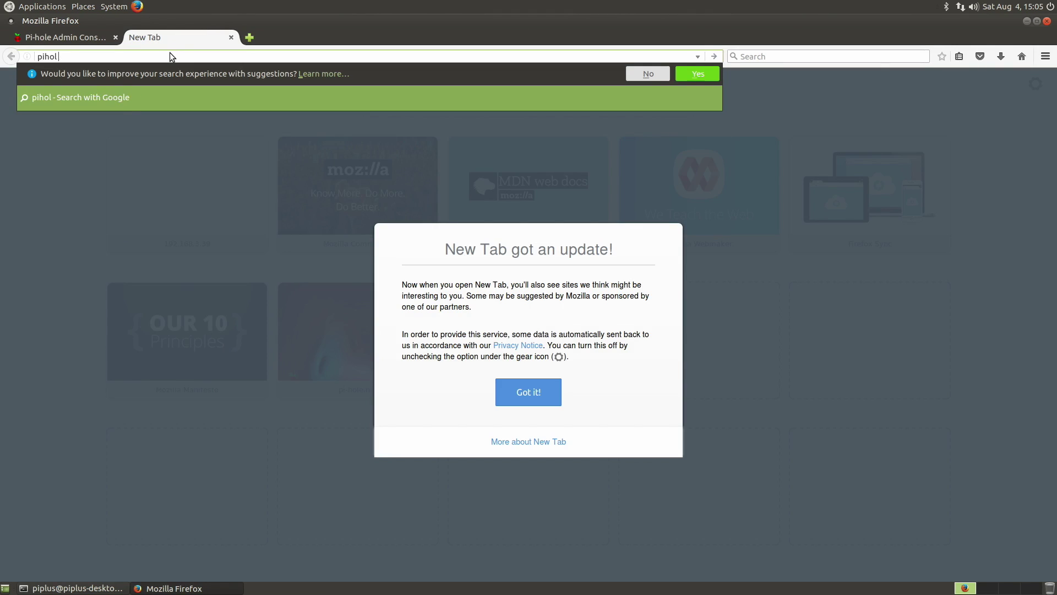
text(e test)
key(Return)
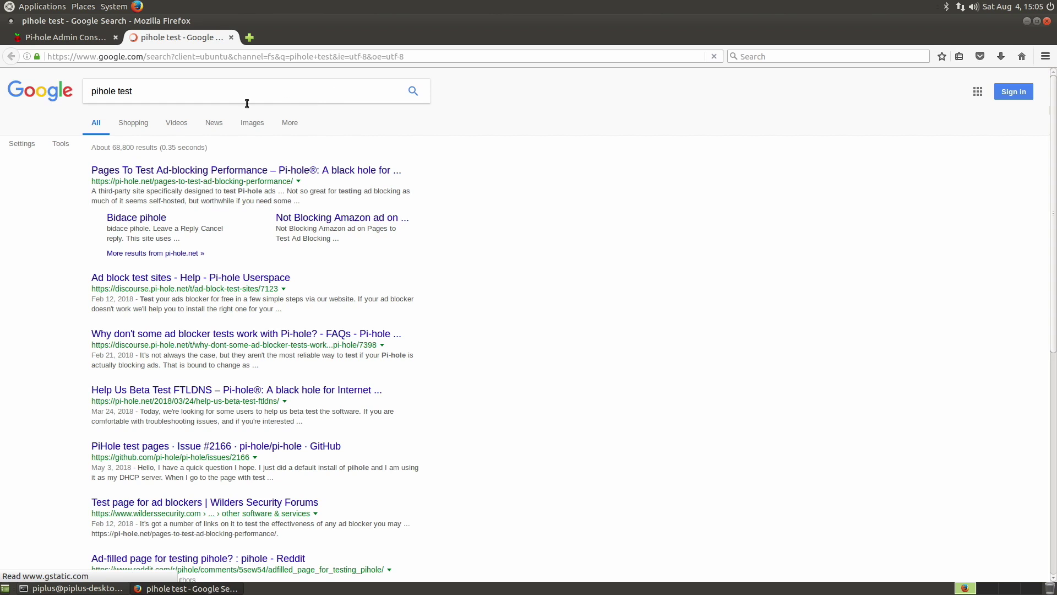
click(185, 176)
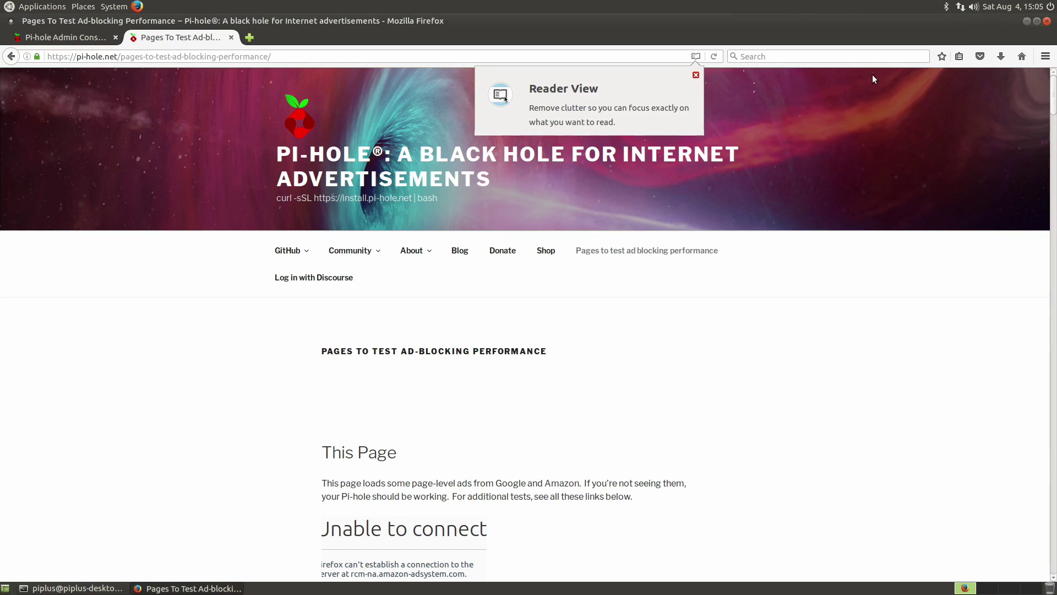
click(695, 76)
Scroll the test page past the 'Ad blocking enabled!' frame to the Real Websites list
drag(1054, 97, 1055, 122)
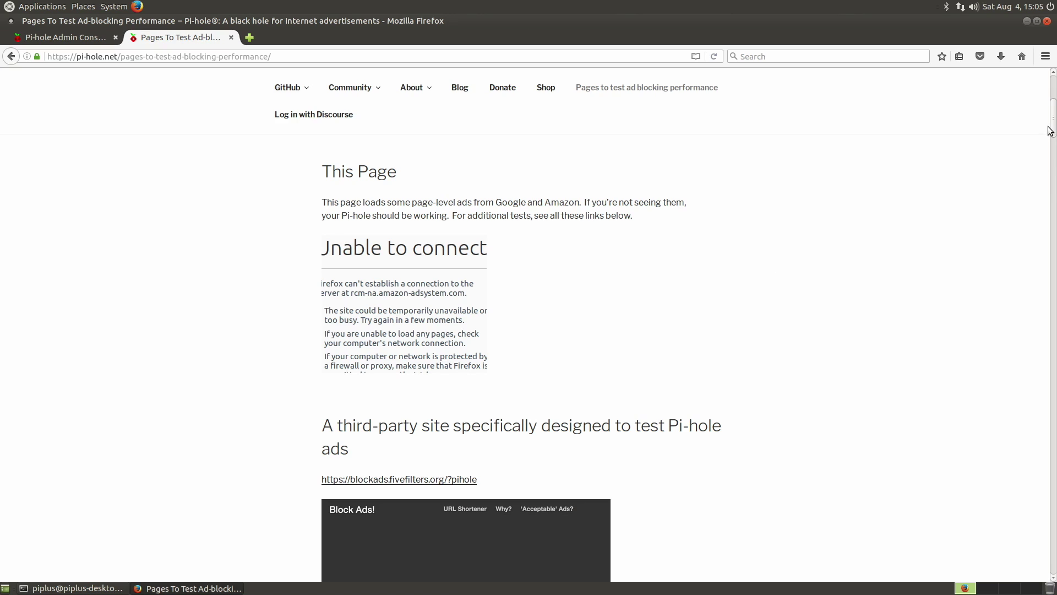
scroll(1055, 138, down, 3)
drag(1055, 137, 1055, 191)
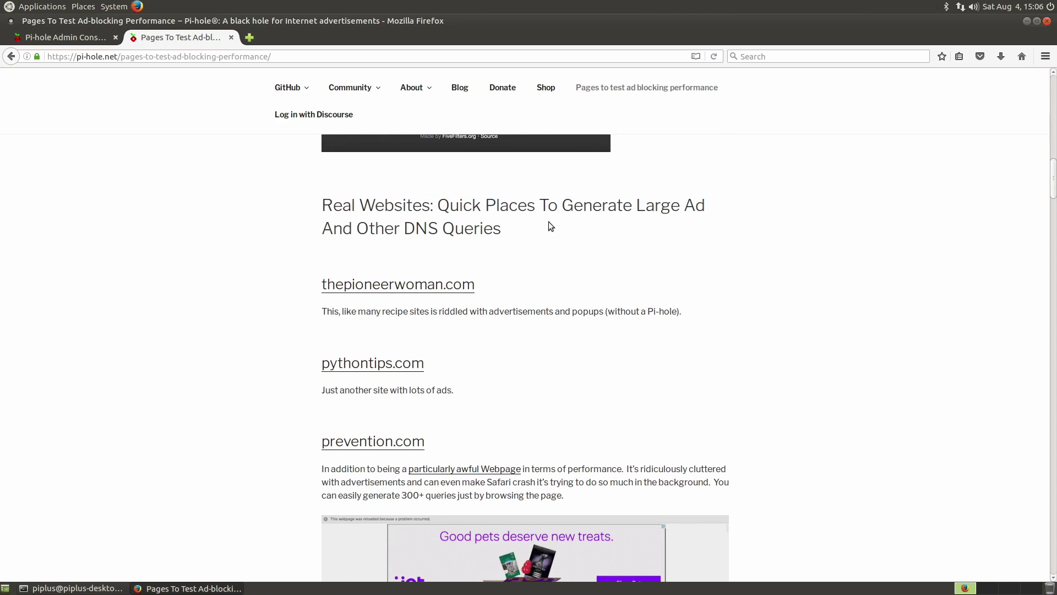
Open thepioneerwoman.com's Chex Party Mix recipe in a new tab and scroll through it ad-free
right_click(352, 288)
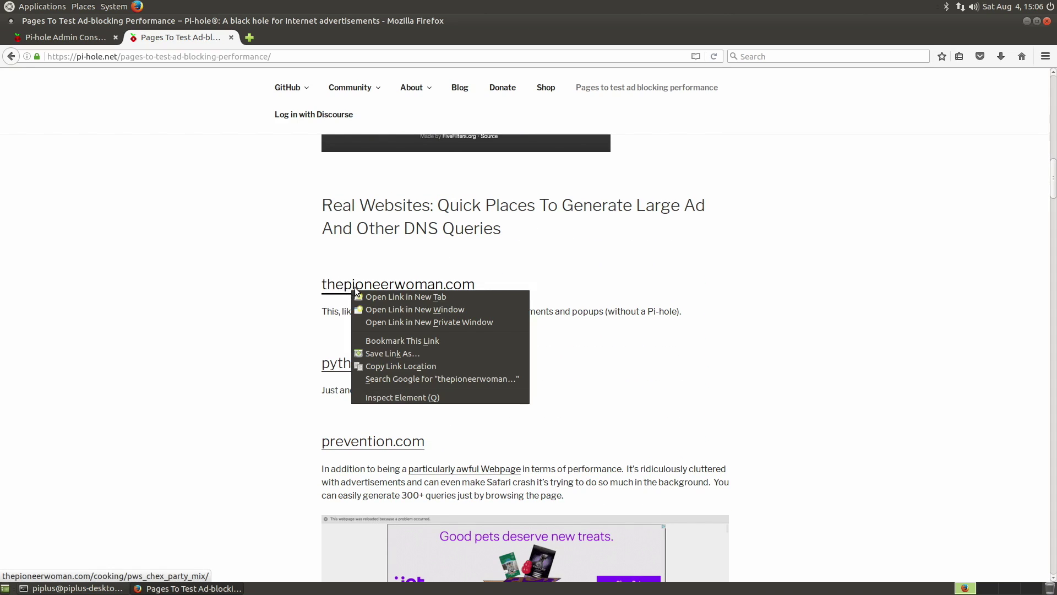
click(368, 297)
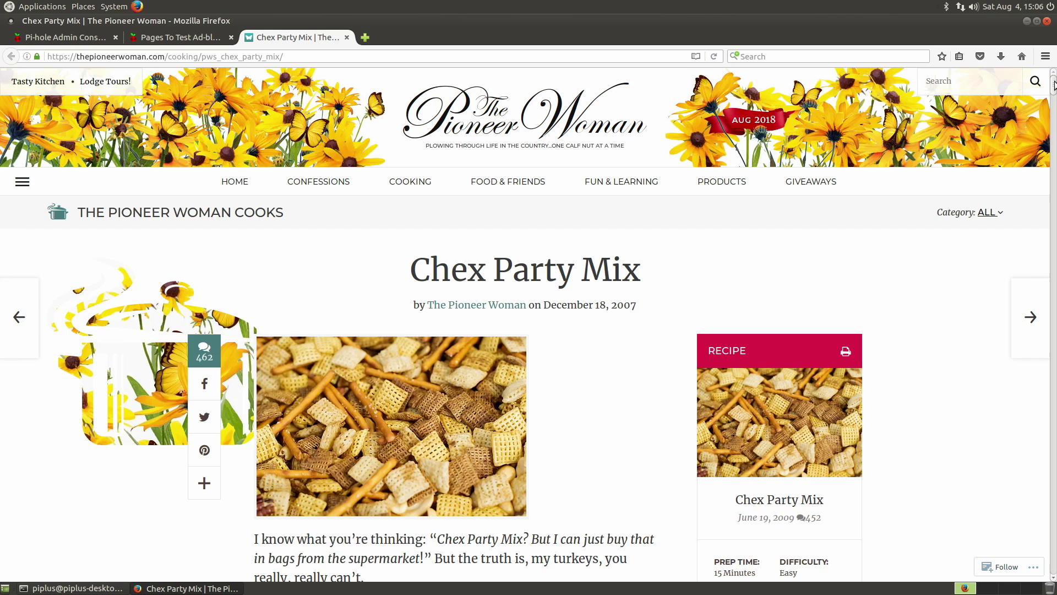
drag(1054, 98, 1055, 198)
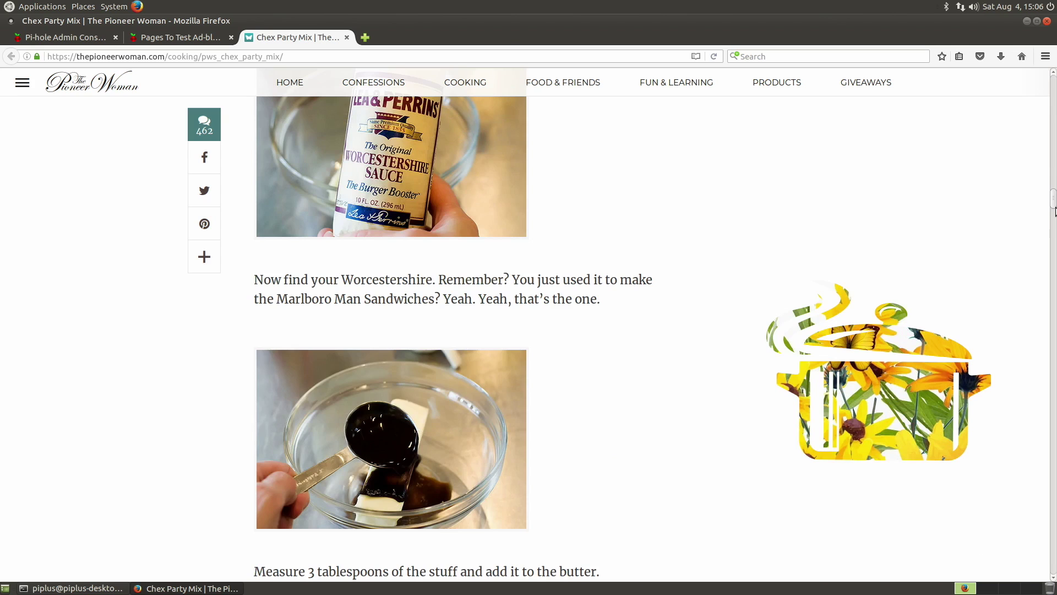
scroll(1052, 203, down, 4)
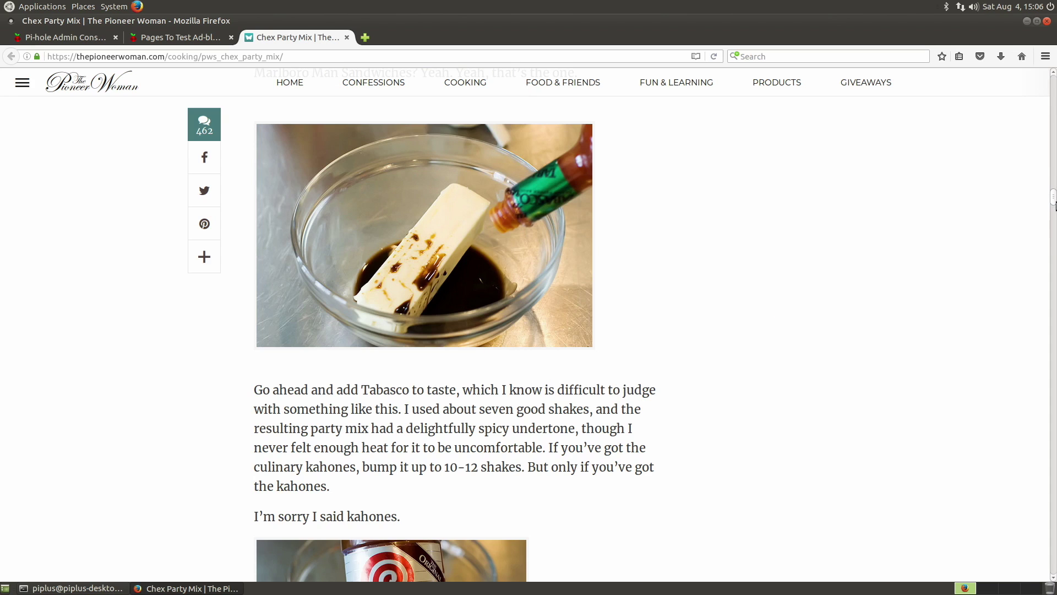
drag(1055, 205, 1053, 91)
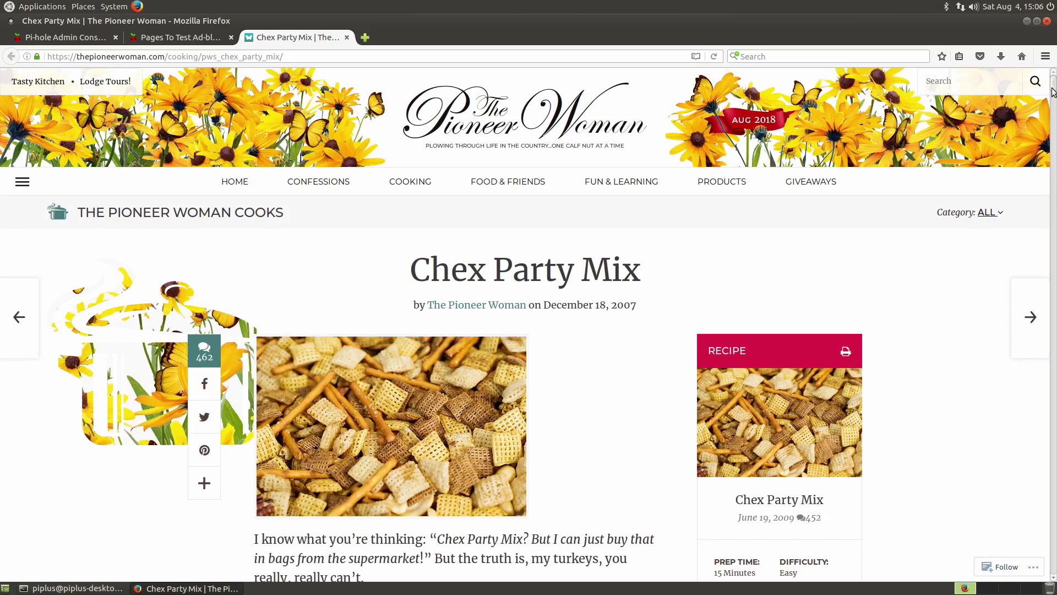
Close the recipe tab, then open pythontips.com in a new tab and scroll its blank ad slots
click(346, 37)
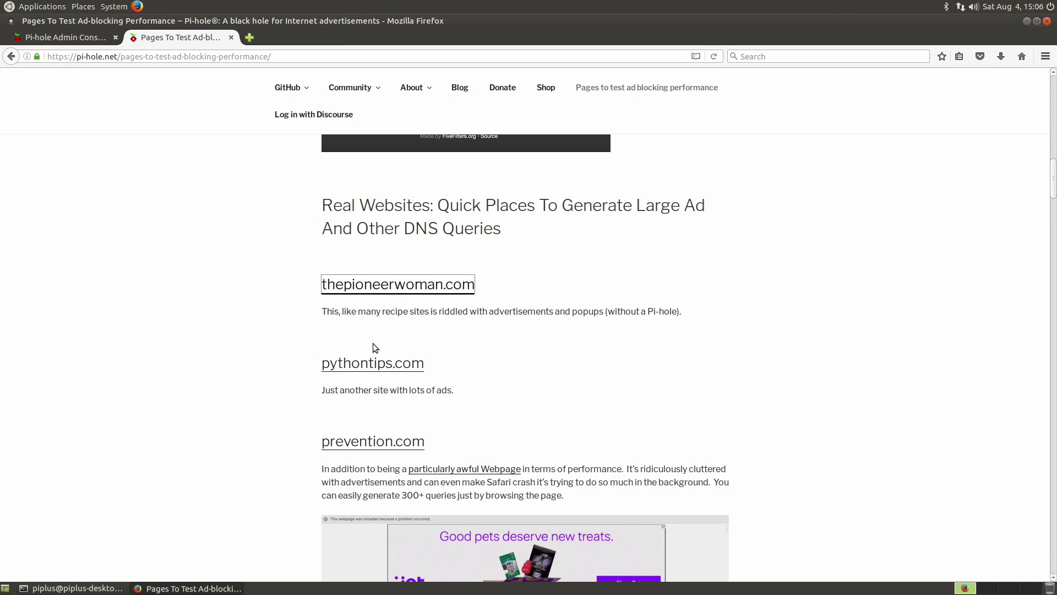
right_click(372, 366)
click(386, 375)
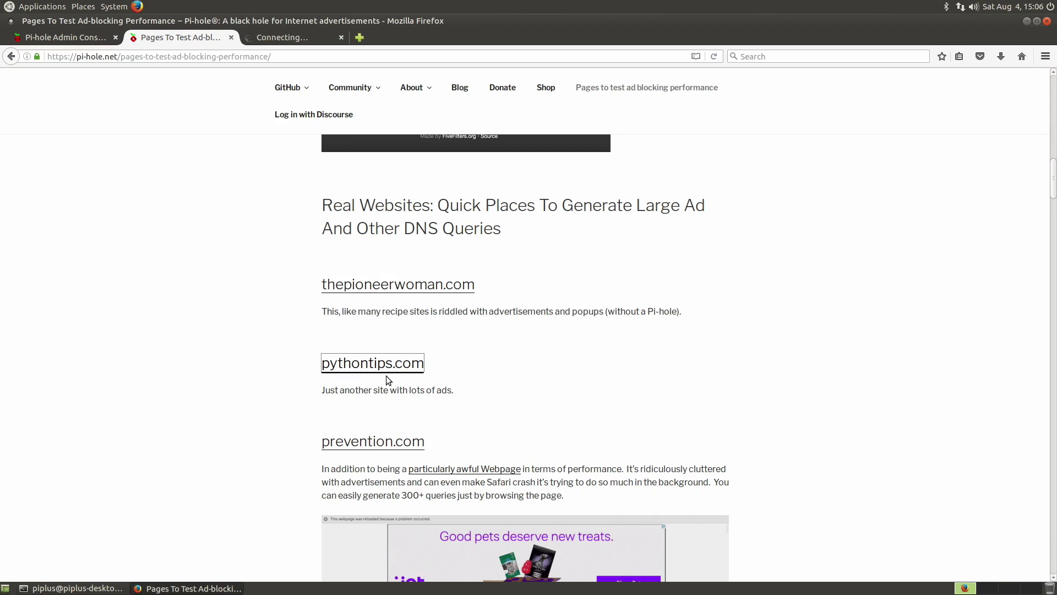
click(304, 41)
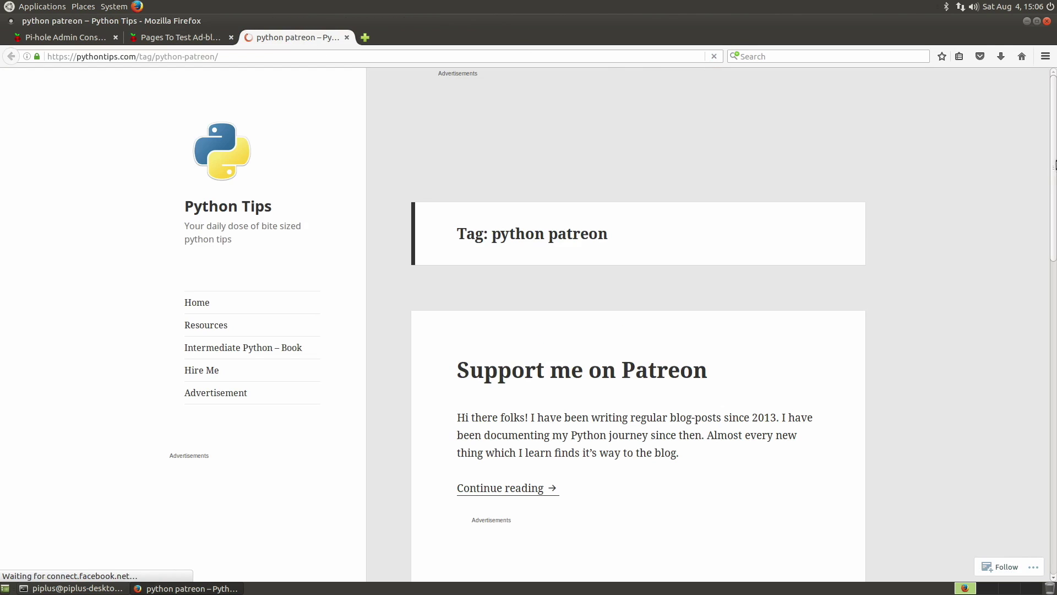
scroll(1053, 139, down, 3)
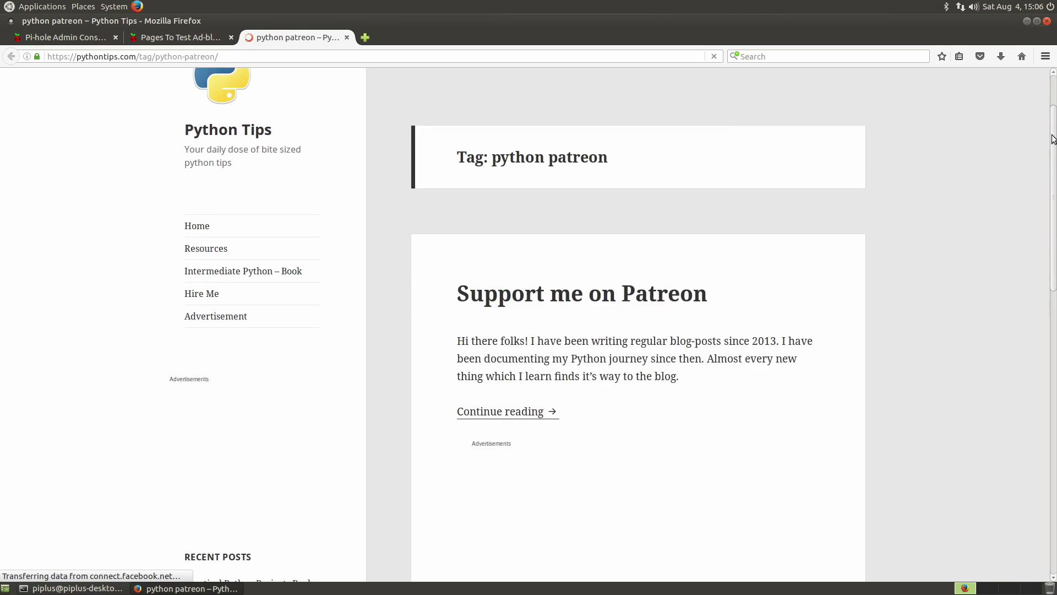
mouse_move(1054, 139)
mouse_down()
mouse_move(1050, 292)
mouse_move(1053, 132)
mouse_up()
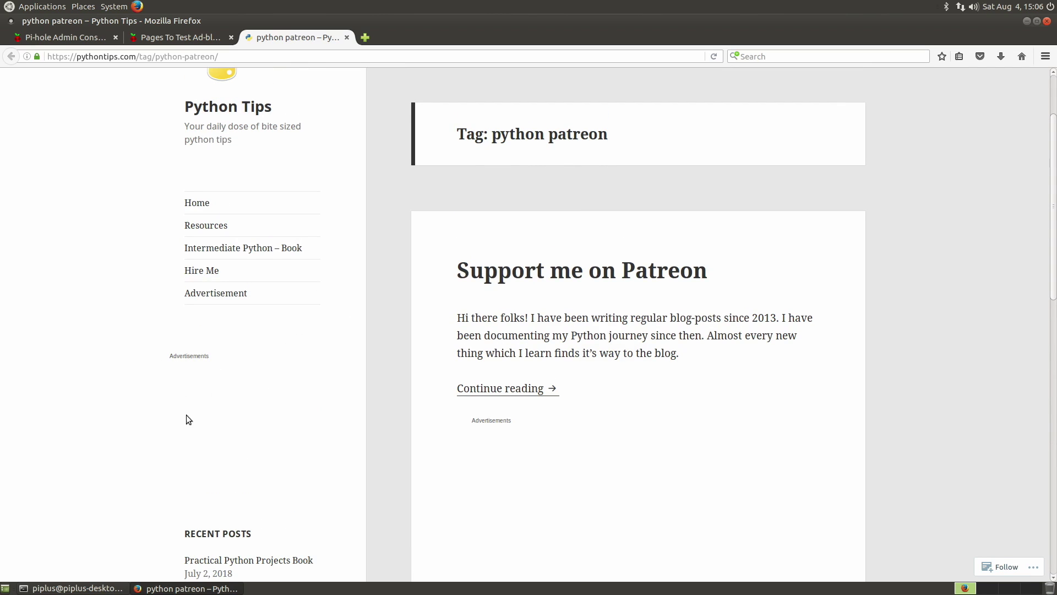
Close the pythontips tab and scroll the test page down to the prevention.com link
click(347, 38)
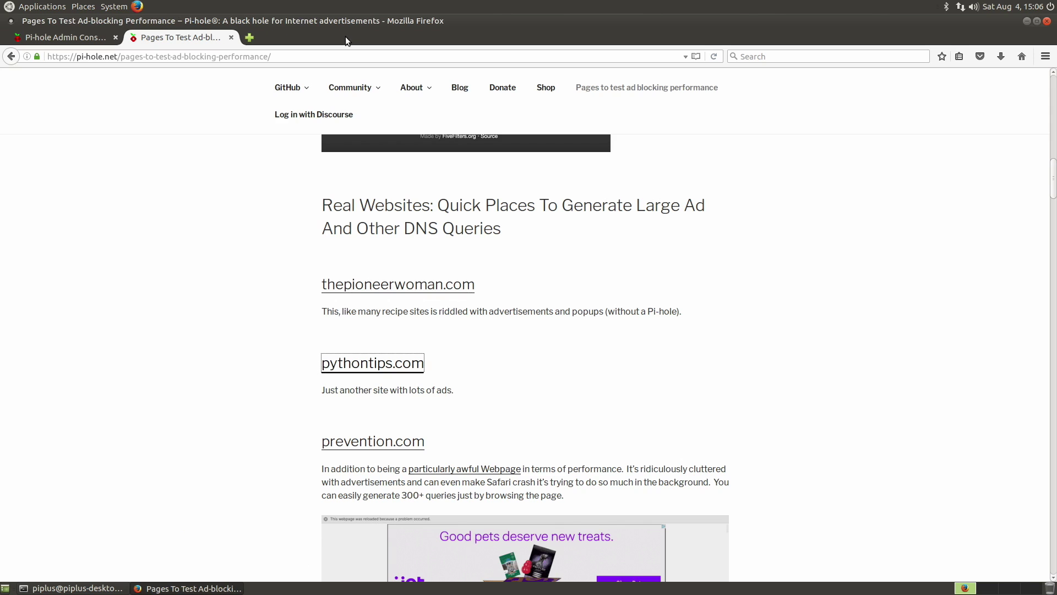
click(679, 152)
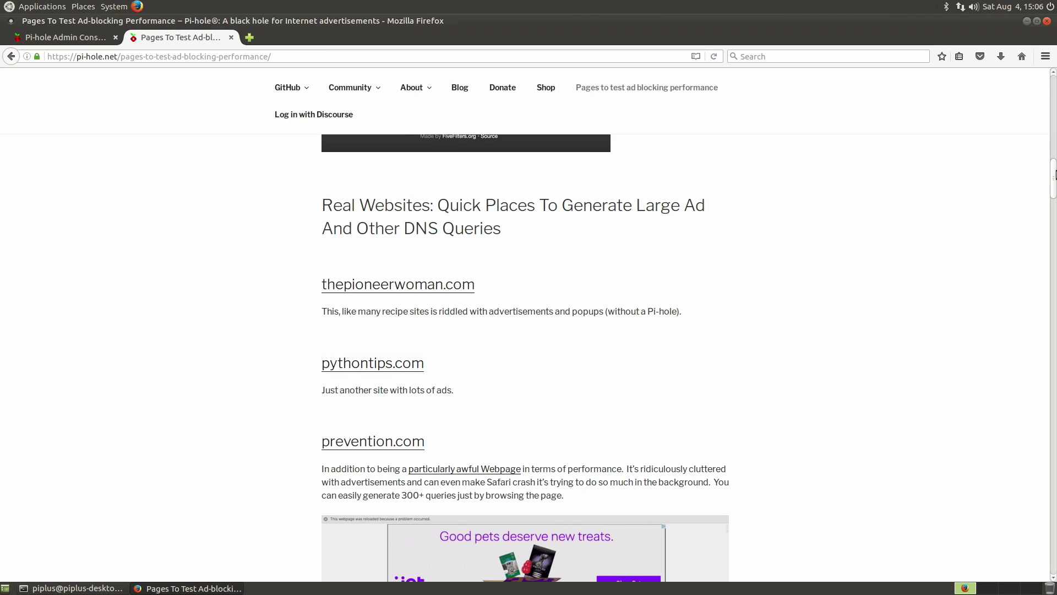
drag(1055, 175, 1055, 185)
scroll(939, 194, down, 5)
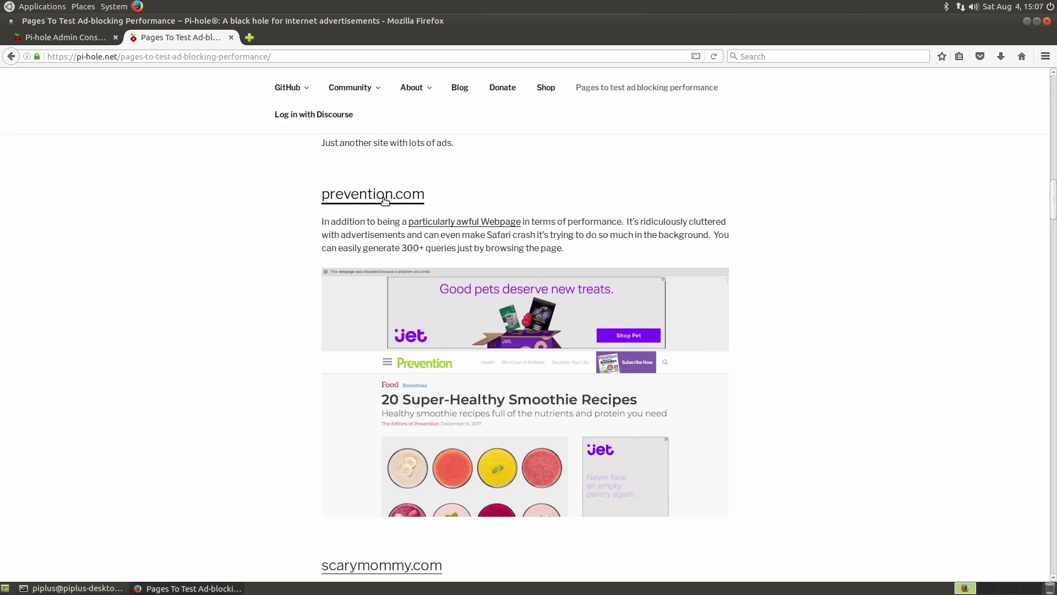
Open Prevention's 28 Healthy Smoothie Recipes article in a new tab and scroll its blank ad areas
right_click(384, 200)
click(400, 207)
click(301, 39)
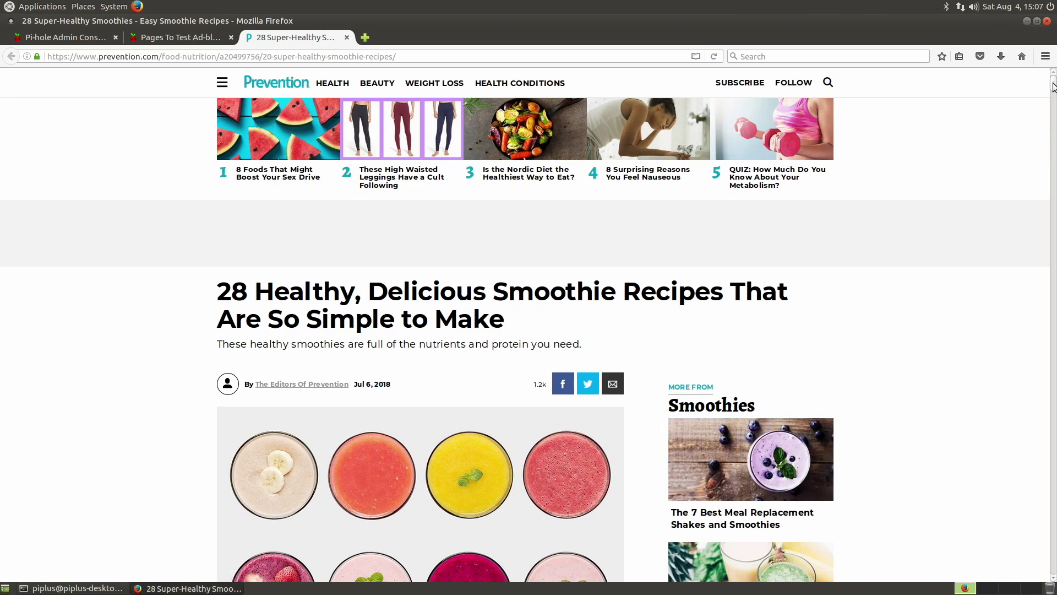
drag(1054, 84, 1052, 182)
scroll(1052, 181, down, 10)
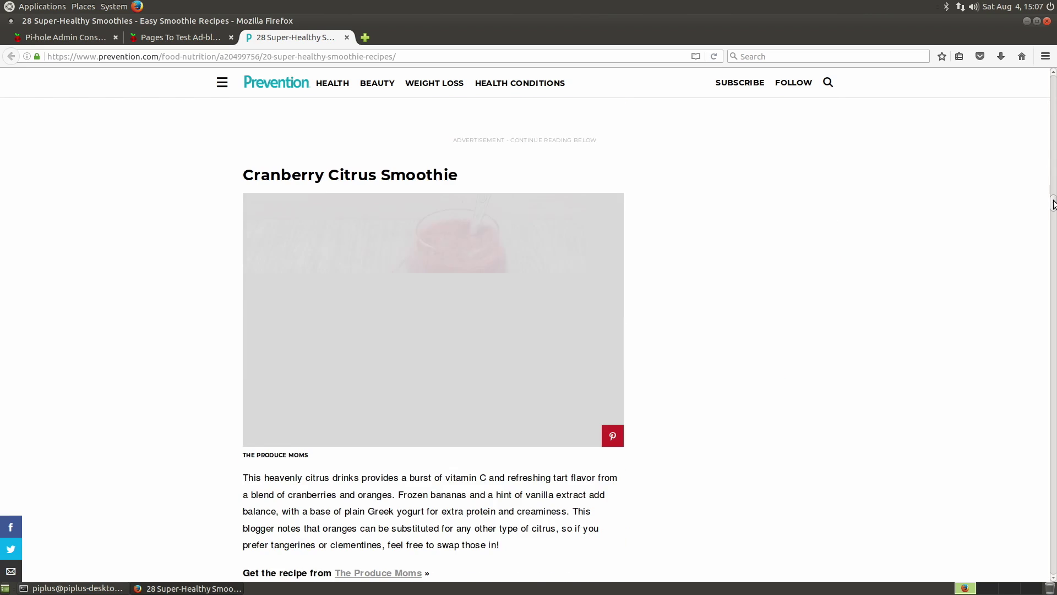
drag(1053, 128, 1053, 75)
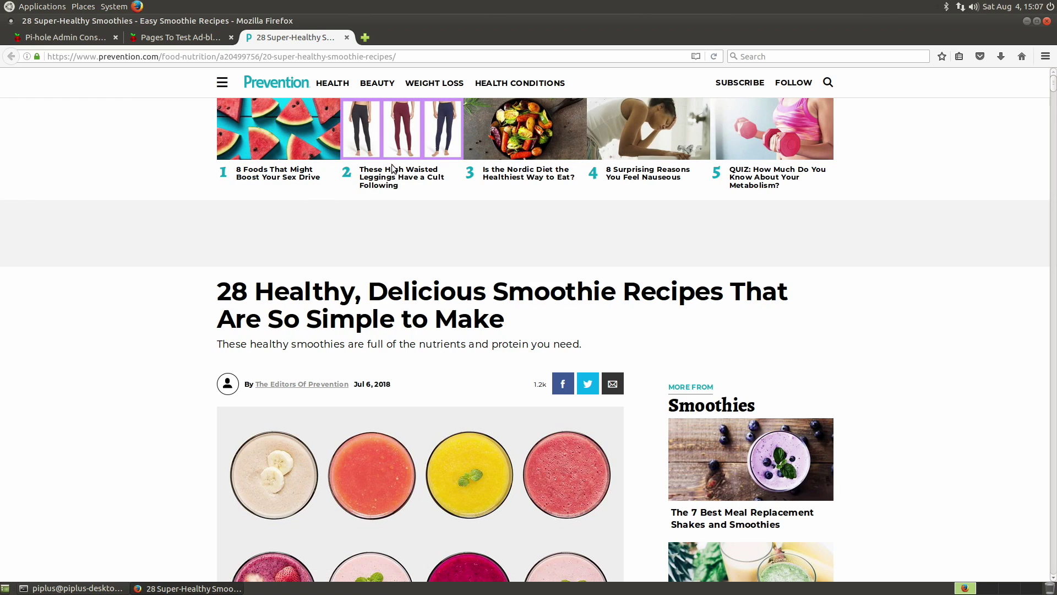
Close the Prevention tab and open courant.com's Breaking News page in a new tab
click(347, 38)
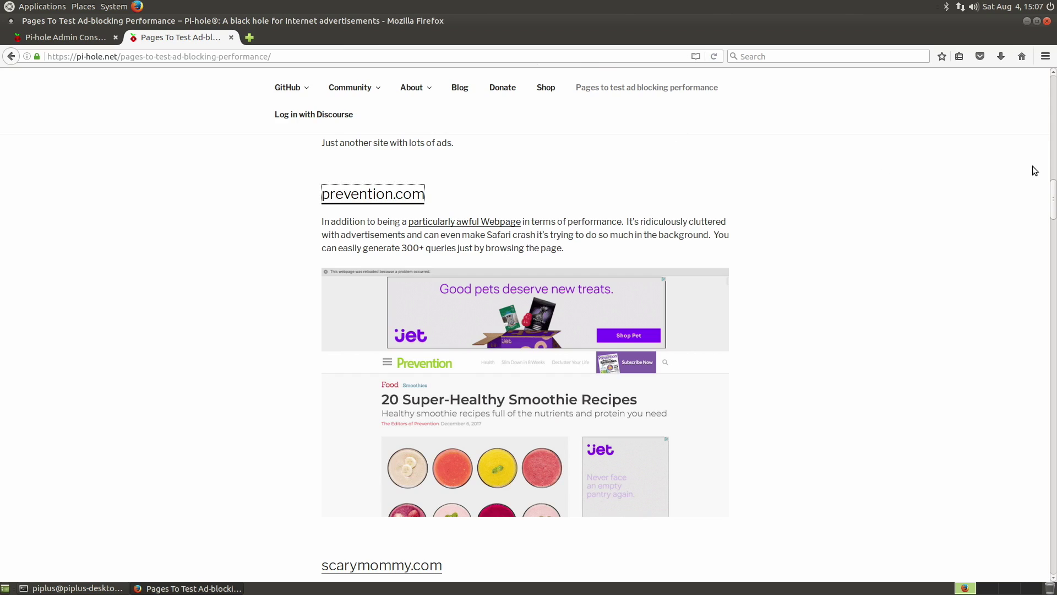
drag(1051, 198, 1051, 231)
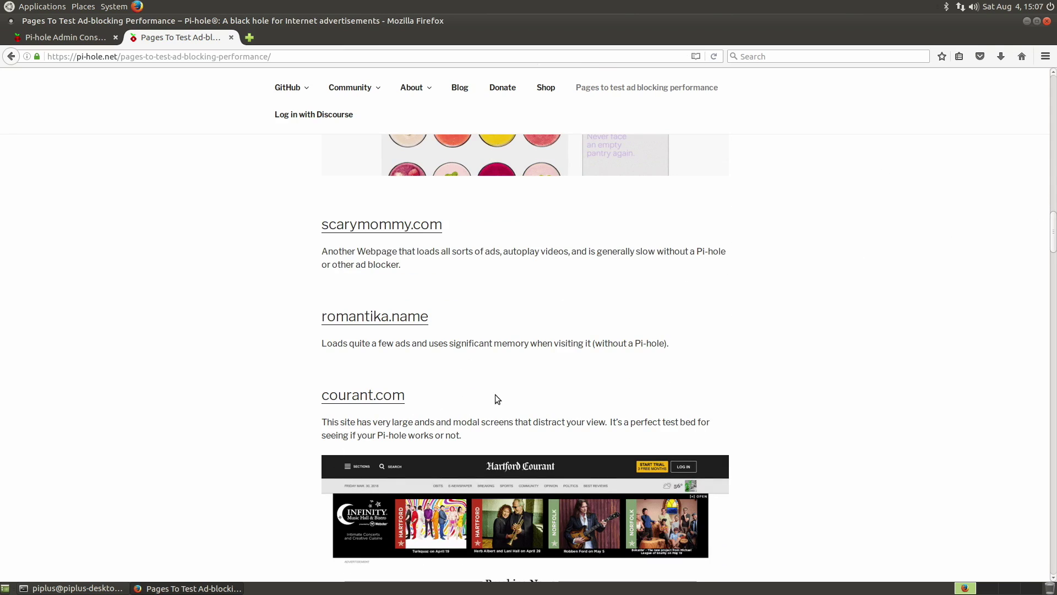
right_click(363, 394)
click(394, 398)
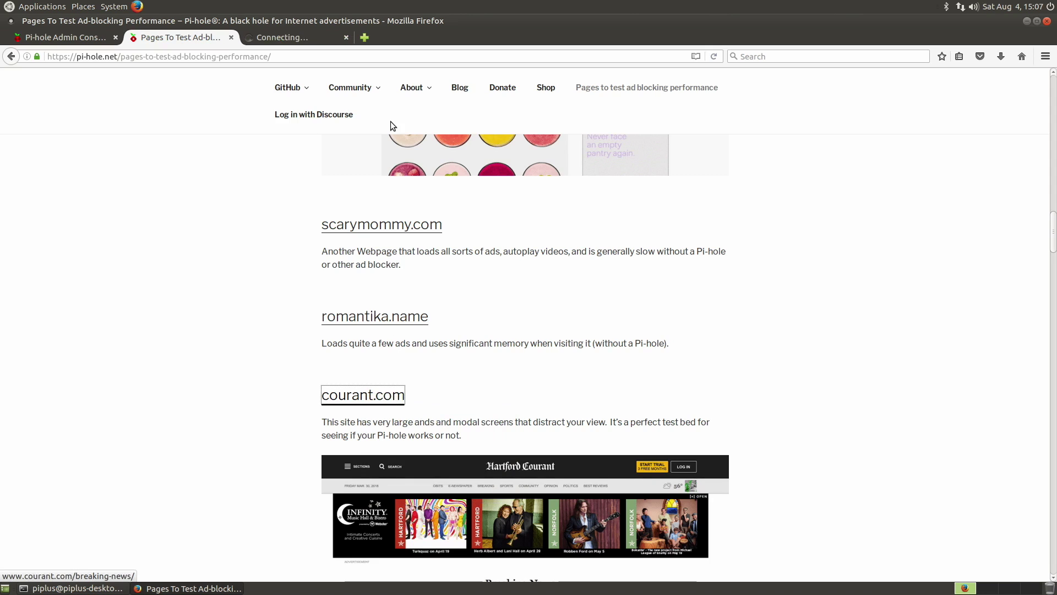
click(305, 37)
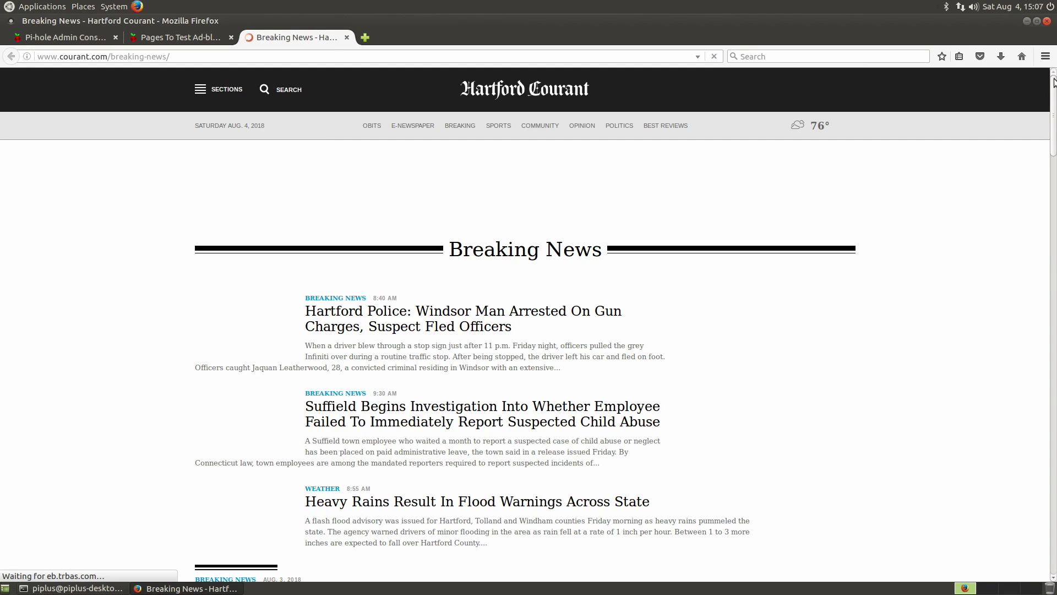
Scroll through the Hartford Courant page's empty ad space, then close that tab
scroll(1055, 90, down, 2)
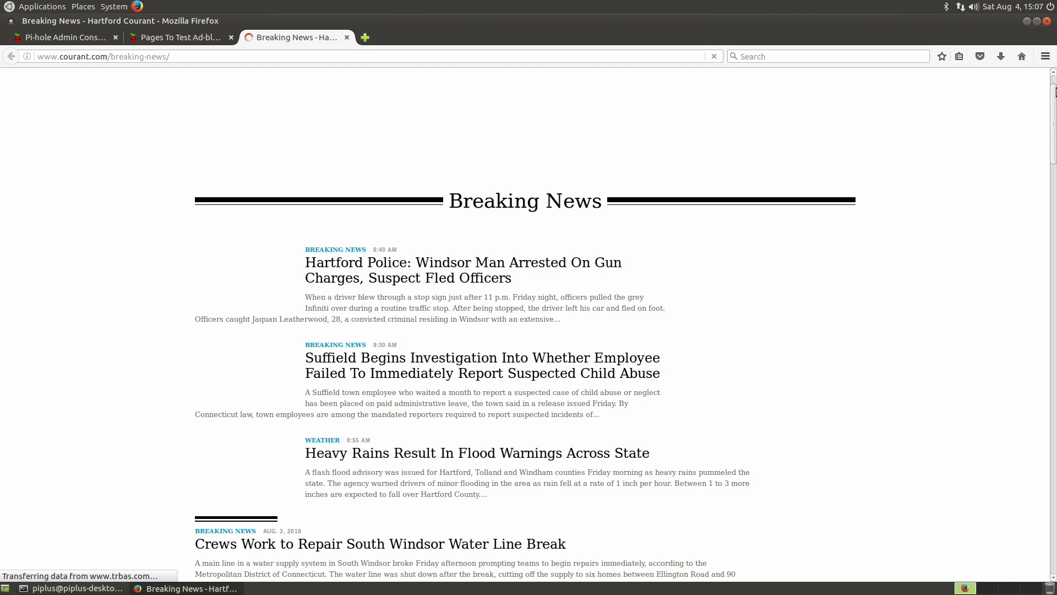
scroll(1055, 88, up, 2)
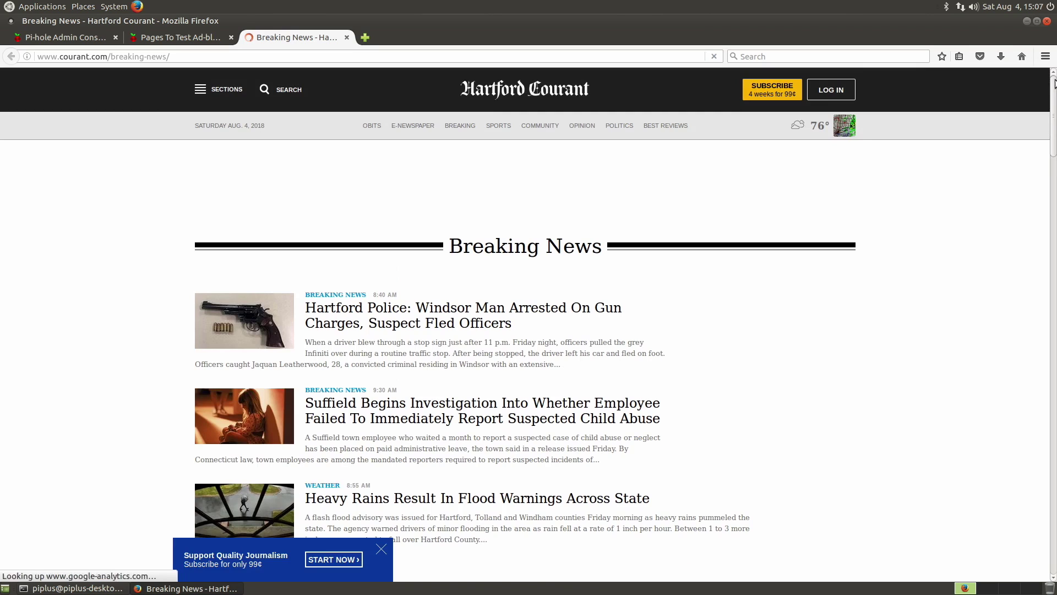
scroll(1055, 85, down, 2)
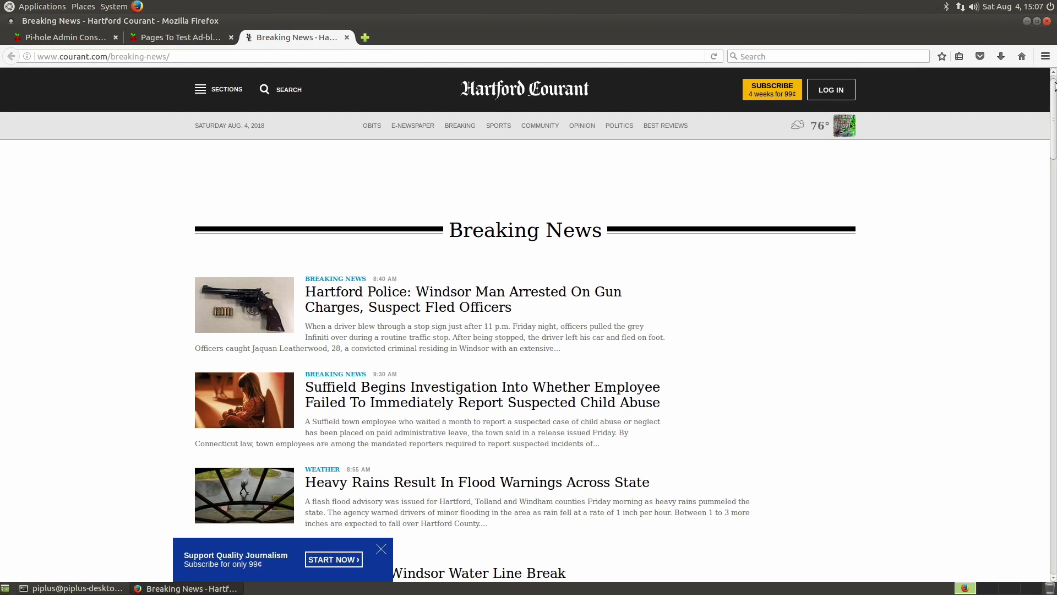
scroll(1055, 90, down, 2)
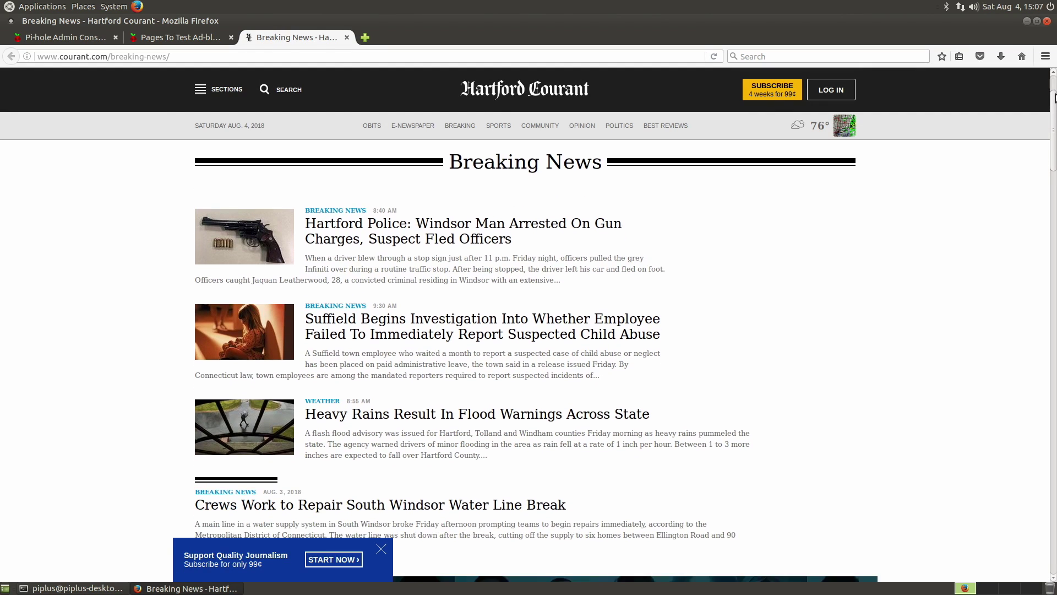
drag(1055, 99, 1046, 77)
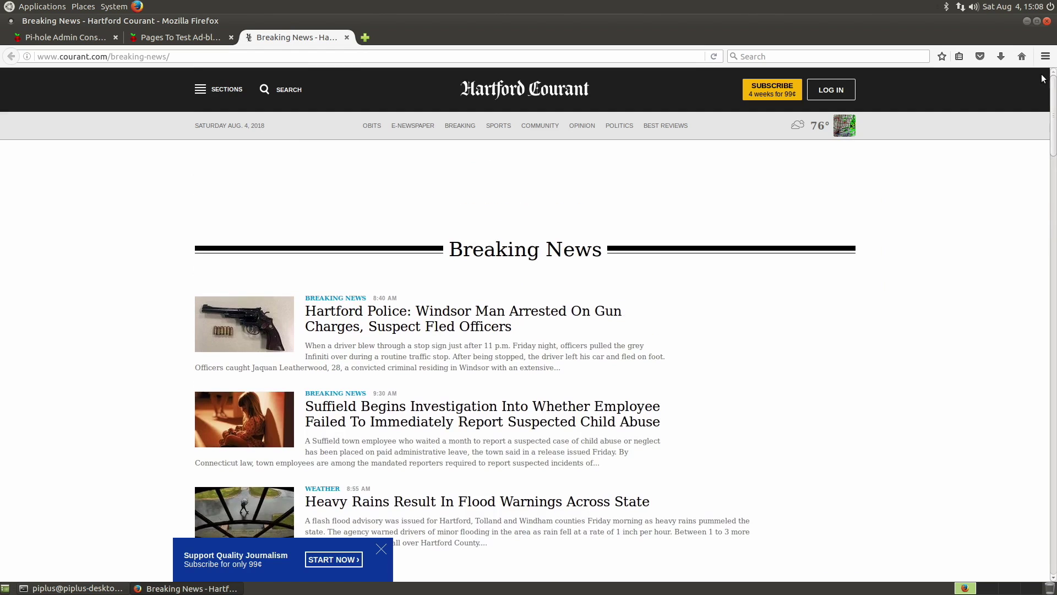
click(347, 37)
Return to the Pi-hole Admin Console Settings tab
click(54, 39)
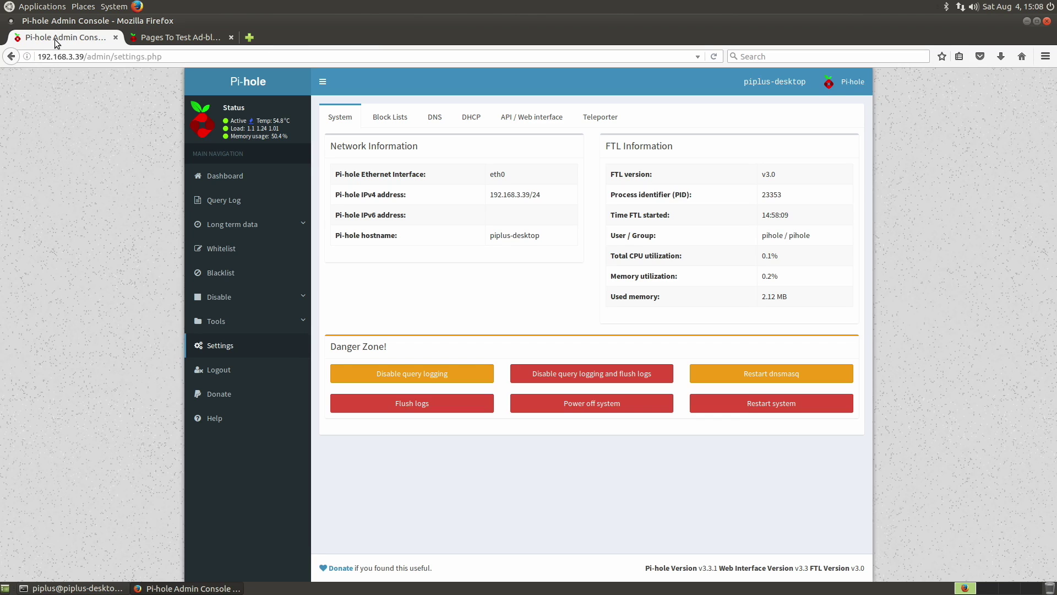